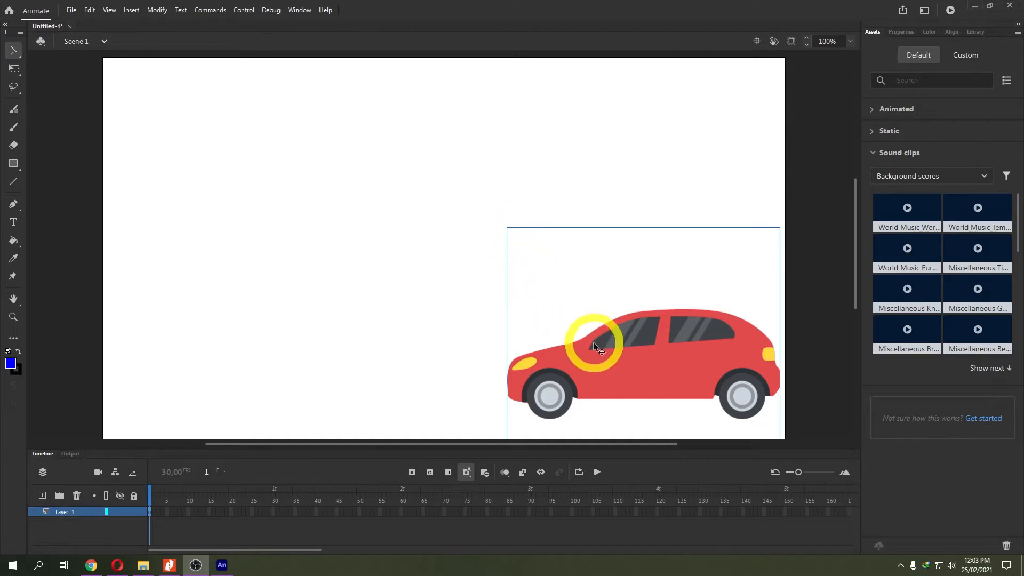
# Place the car just beyond the stage's right edge at frame 1 and just beyond its left edge on a frame 30 keyframe.
pyautogui.click(478, 308)
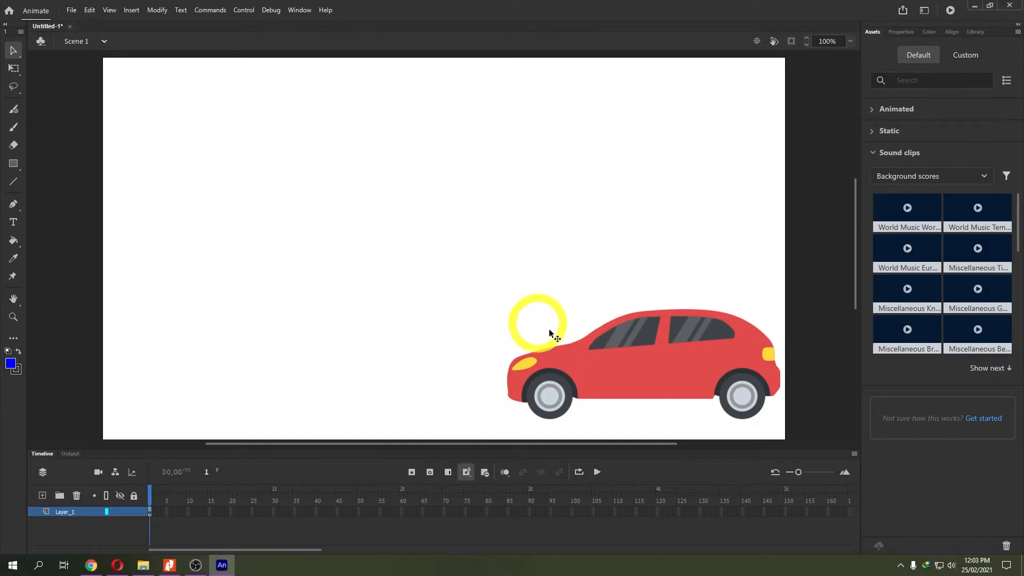
pyautogui.moveTo(613, 380); pyautogui.dragTo(831, 383)
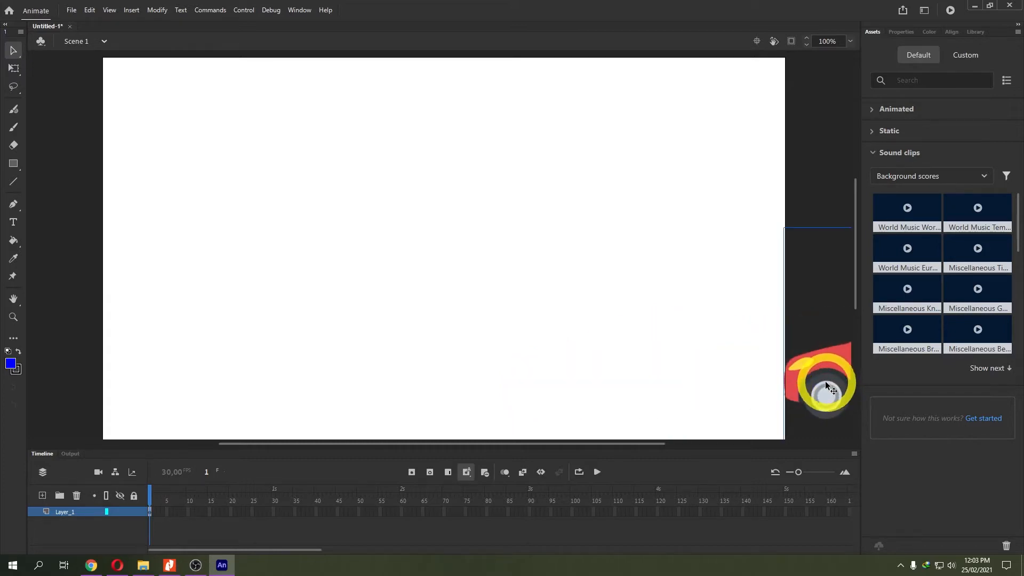
pyautogui.click(276, 514)
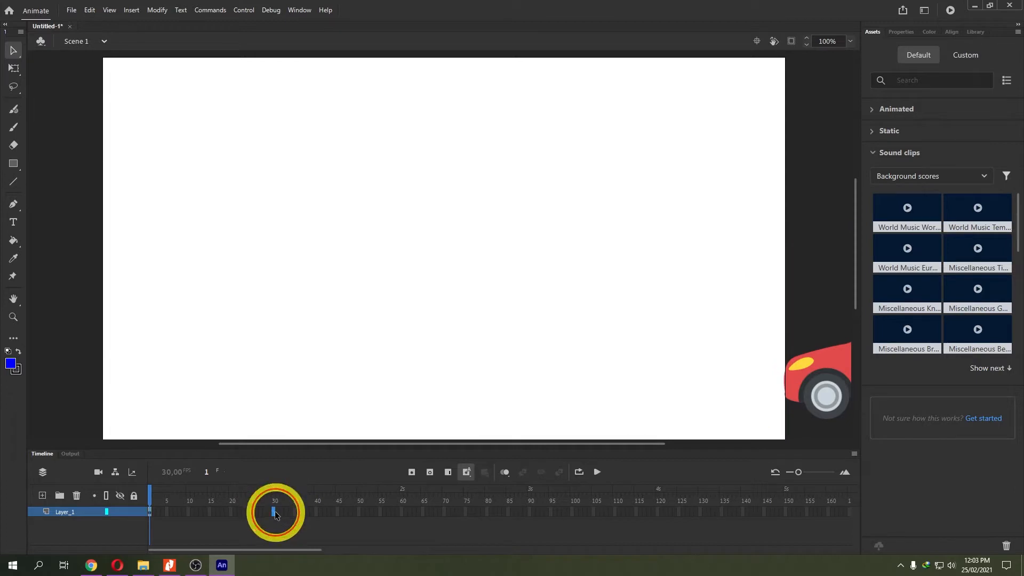
pyautogui.moveTo(820, 379); pyautogui.dragTo(6, 370)
pyautogui.moveTo(228, 359); pyautogui.dragTo(75, 363)
# Create a classic tween between frames 1 and 30, converting the car to a symbol, and play the animation.
pyautogui.rightClick(196, 512)
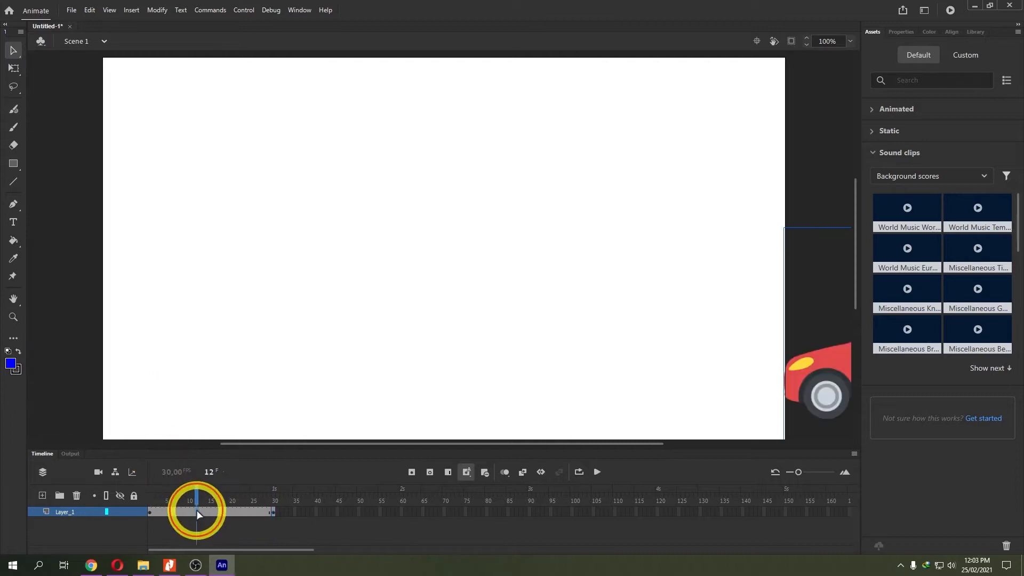
pyautogui.click(285, 205)
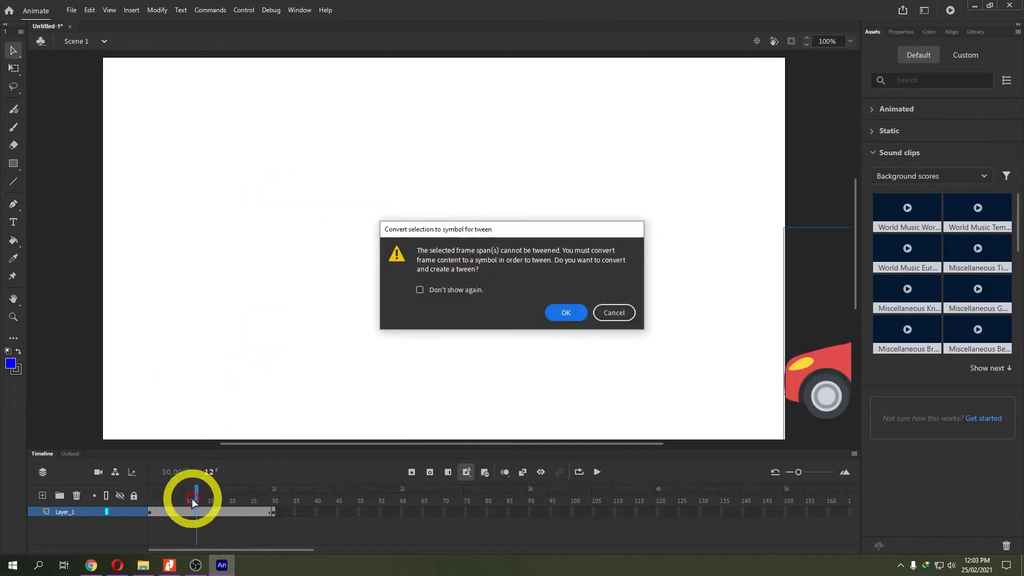
pyautogui.click(560, 307)
pyautogui.click(152, 500)
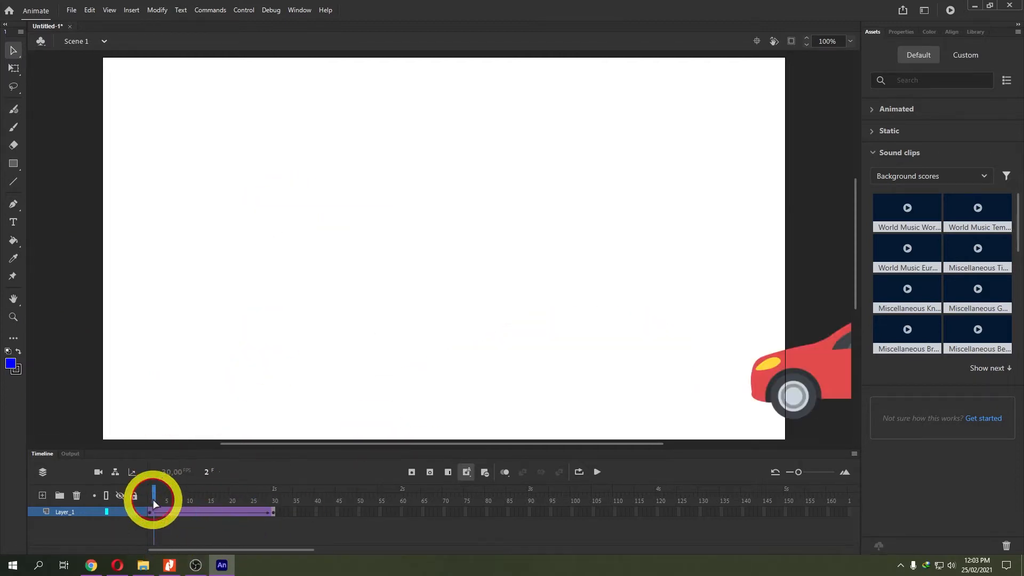
pyautogui.press('Return')
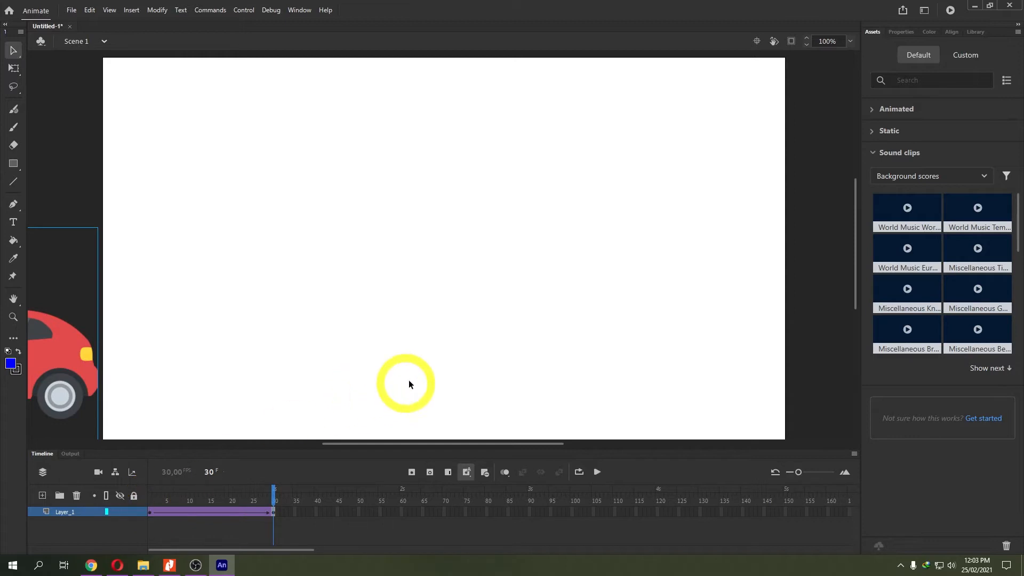
pyautogui.click(71, 10)
pyautogui.moveTo(197, 166)
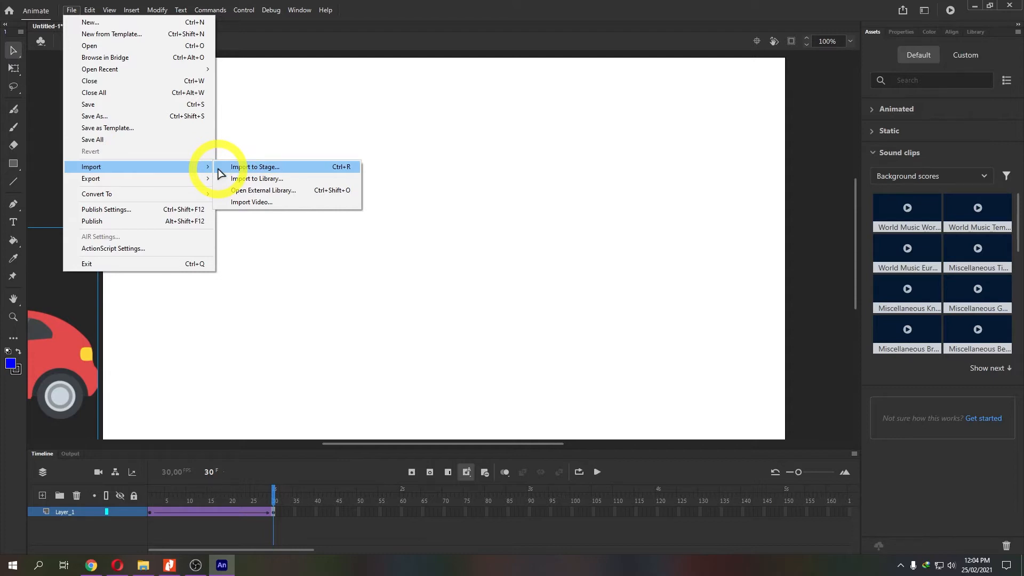
pyautogui.click(666, 124)
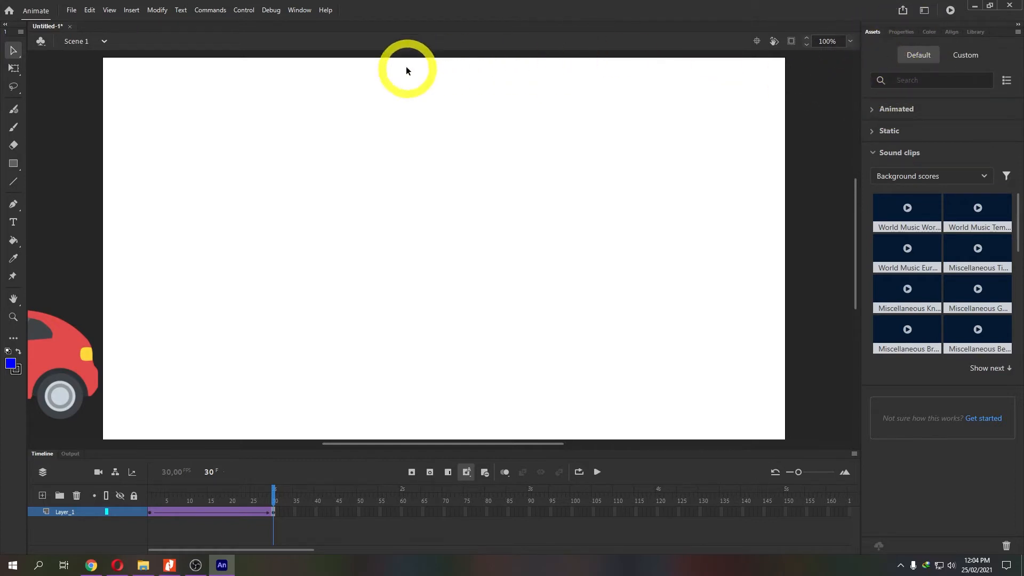
pyautogui.click(325, 10)
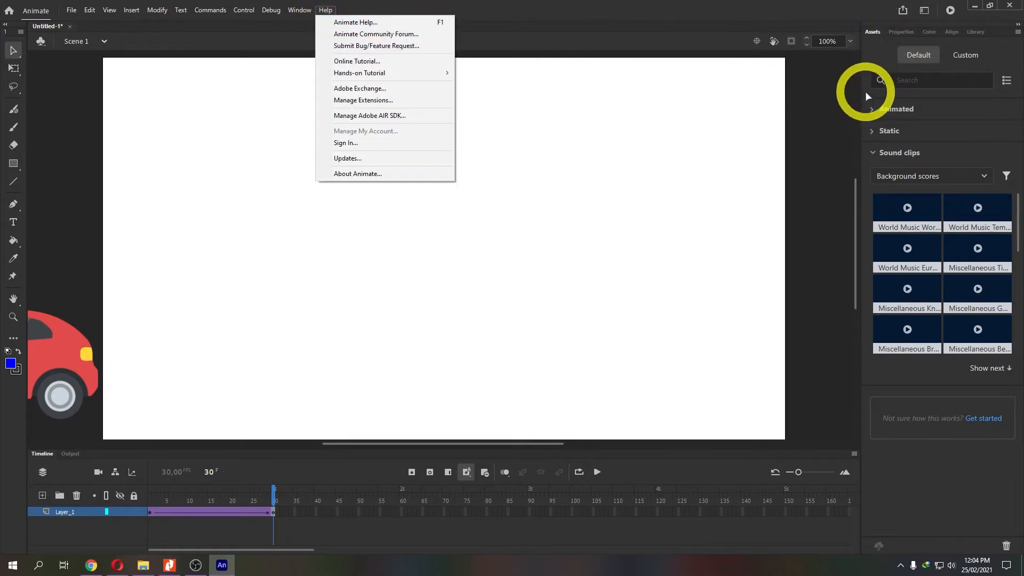
pyautogui.moveTo(1018, 202)
pyautogui.mouseDown()
pyautogui.moveTo(1009, 238)
pyautogui.moveTo(1021, 206)
pyautogui.mouseUp()
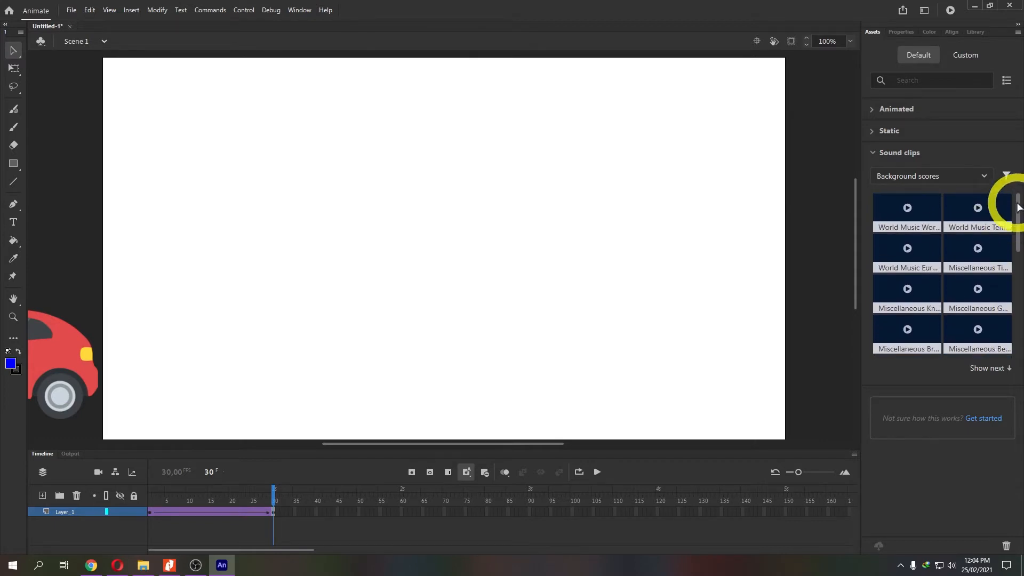
# Look through the asset library's Sound effects and Background scores categories of sound clips.
pyautogui.click(959, 181)
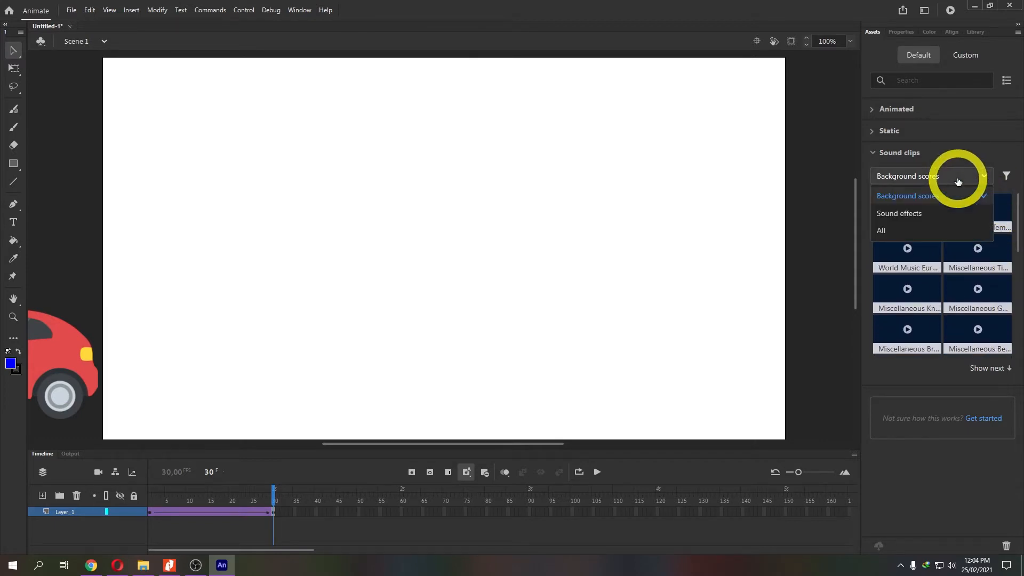
pyautogui.click(937, 213)
pyautogui.click(944, 177)
pyautogui.click(942, 196)
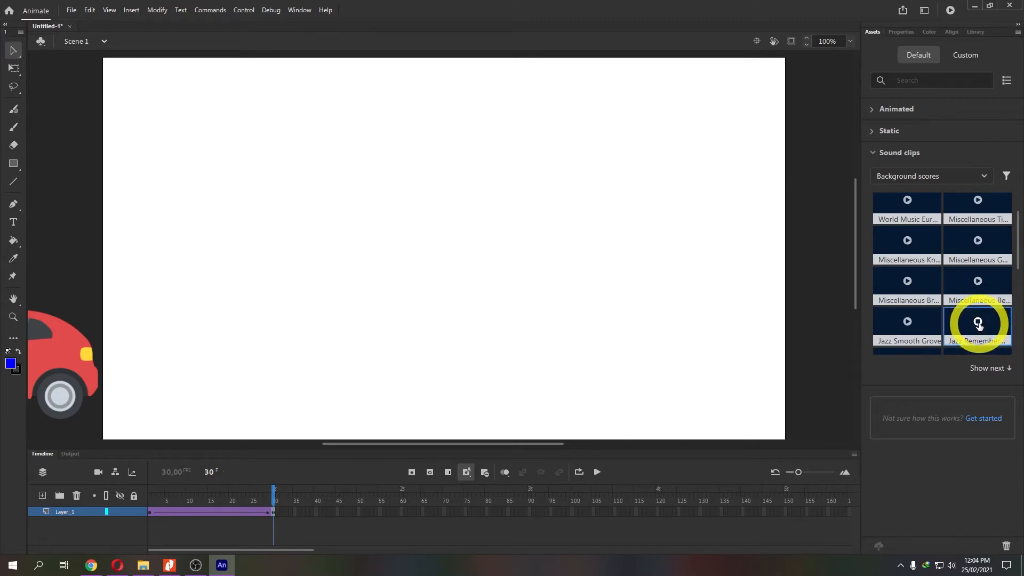
# Show the Sound effects clips and preview several Transportation clips to choose a car sound.
pyautogui.click(905, 177)
pyautogui.click(908, 217)
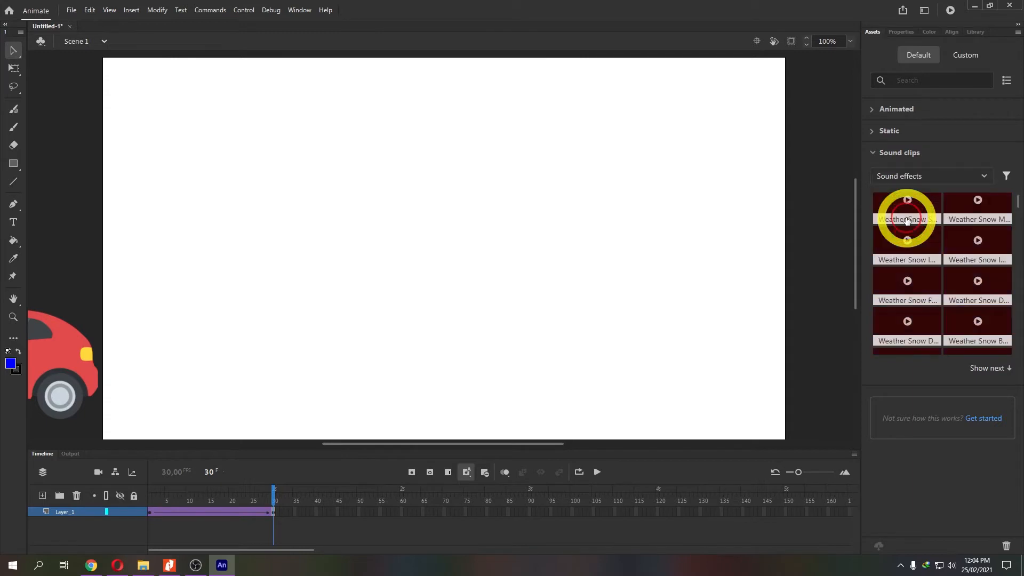
pyautogui.scroll(-3, 955, 280)
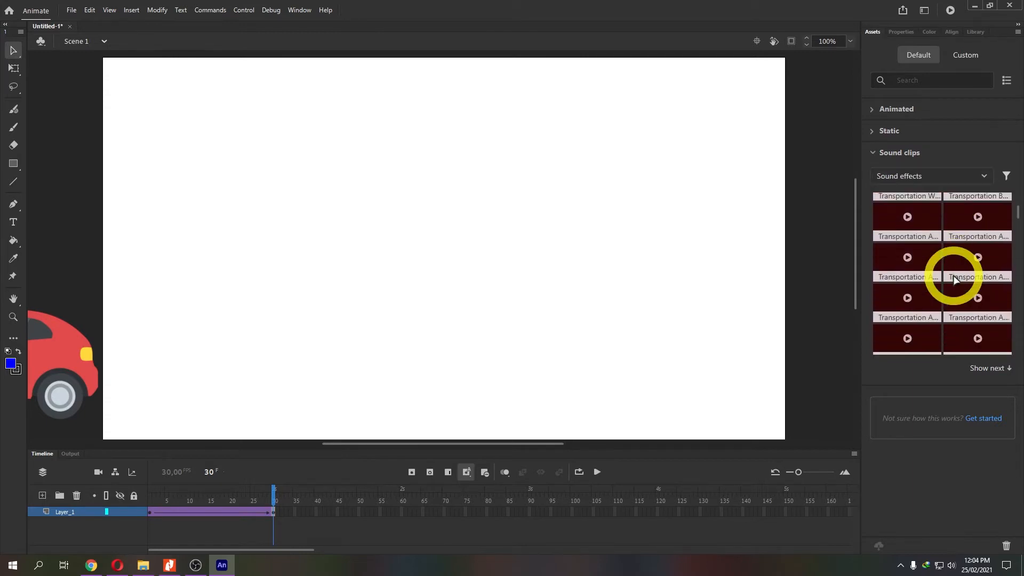
pyautogui.click(908, 264)
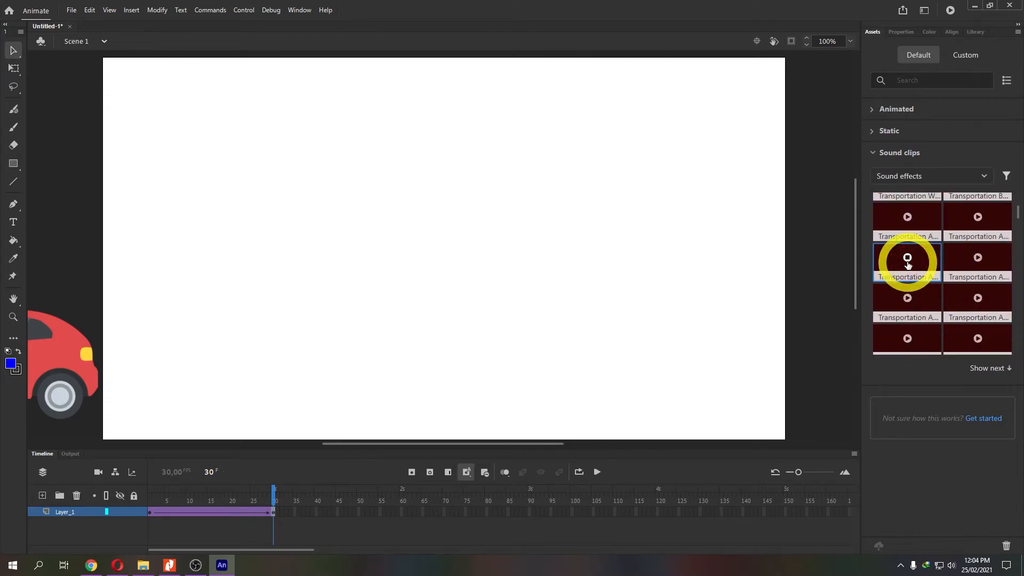
pyautogui.scroll(-1, 909, 267)
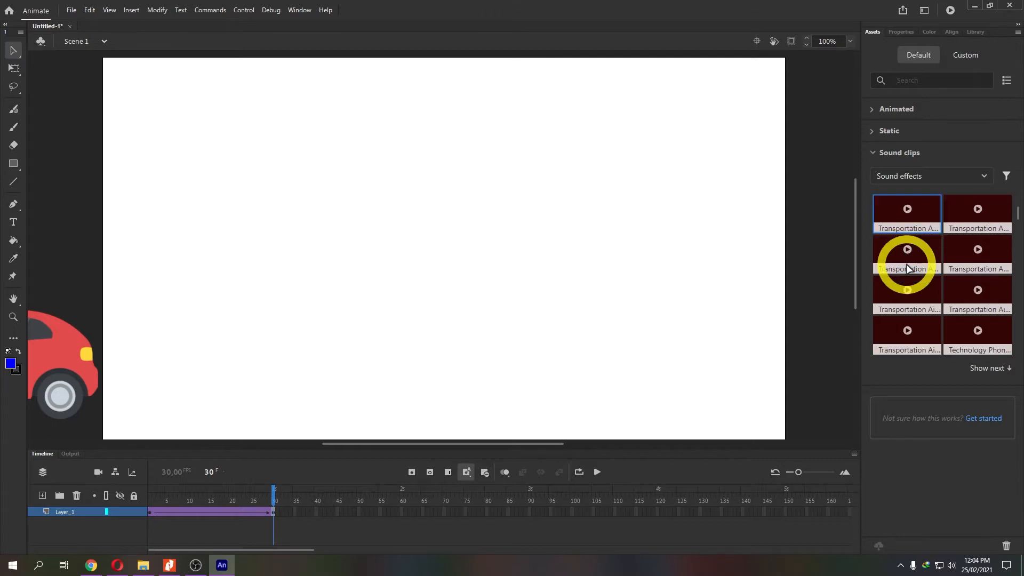
pyautogui.click(912, 274)
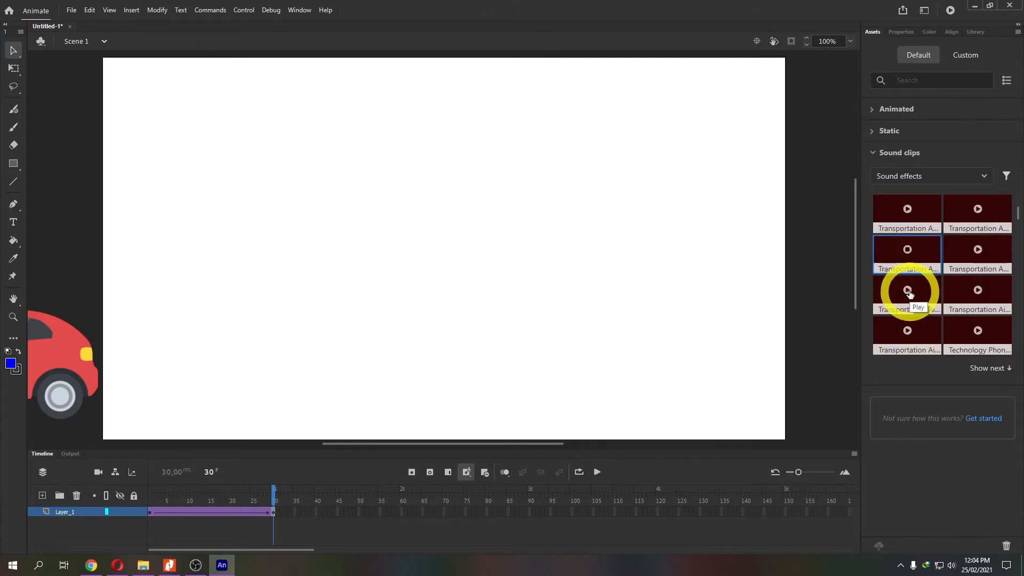
pyautogui.scroll(1, 919, 315)
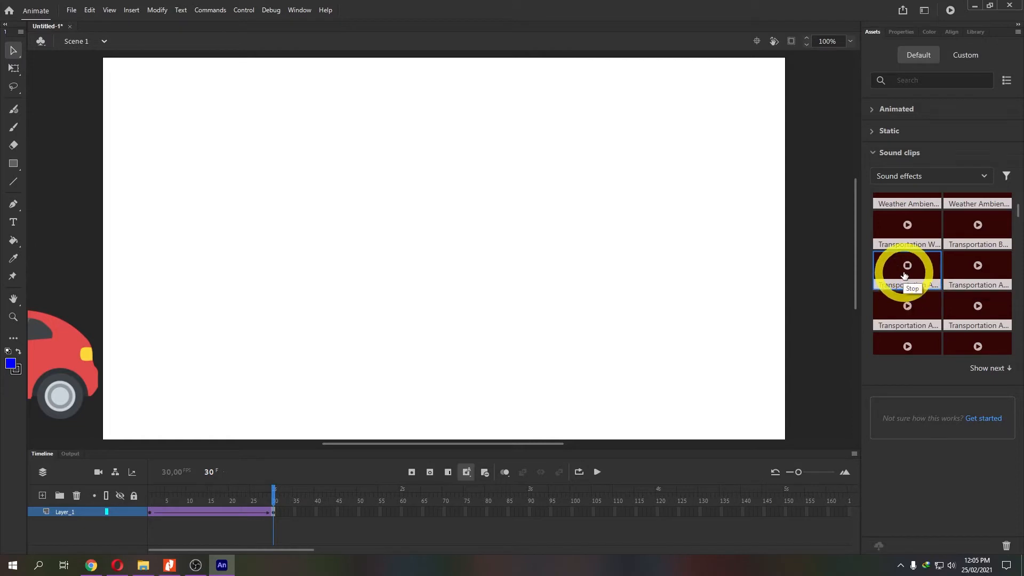
pyautogui.moveTo(905, 271); pyautogui.dragTo(442, 258)
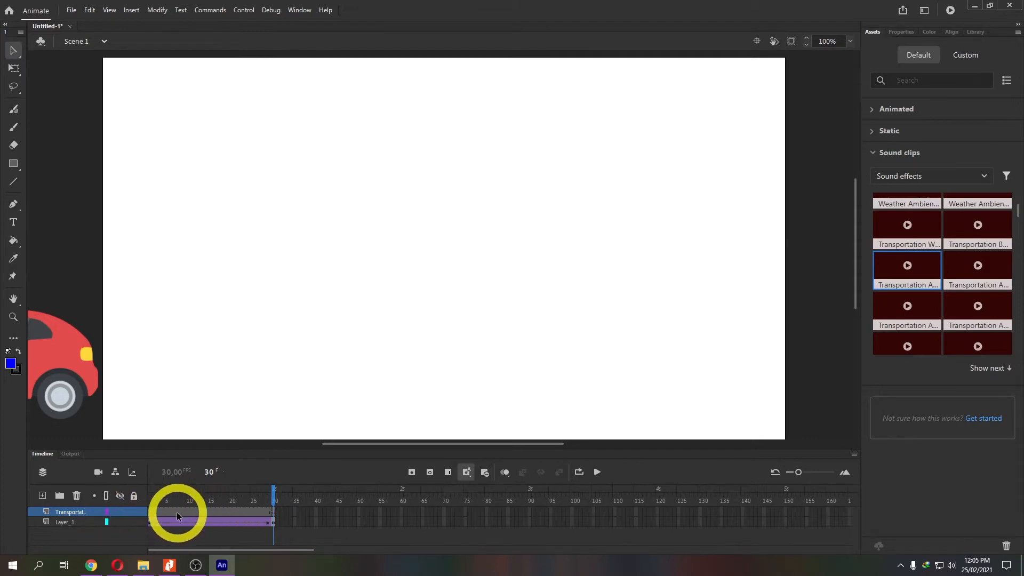
pyautogui.click(177, 512)
pyautogui.moveTo(174, 497); pyautogui.dragTo(278, 503)
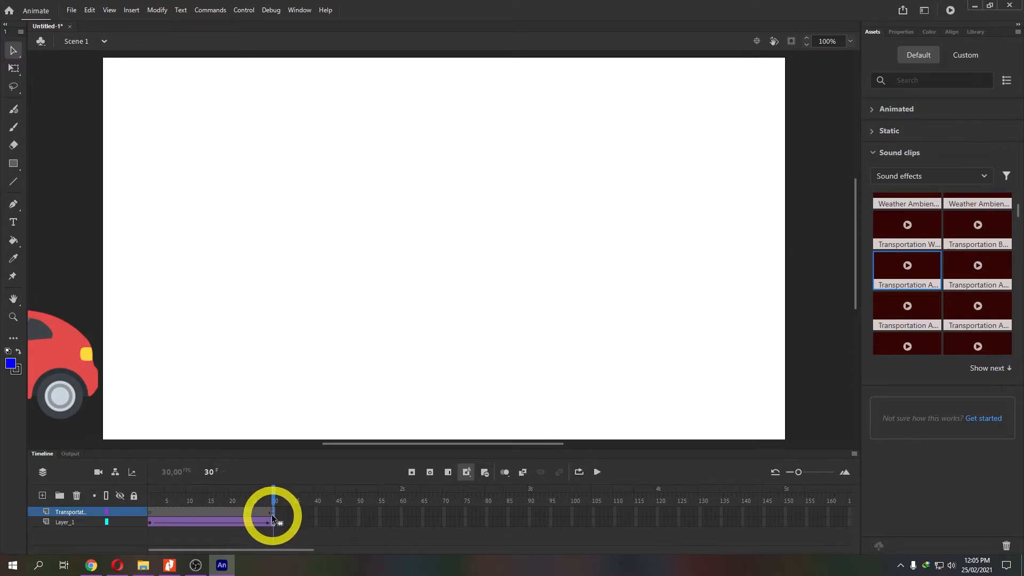
pyautogui.hotkey('ctrl', 'z')
pyautogui.hotkey('ctrl', 'z')
pyautogui.hotkey('ctrl', 'z')
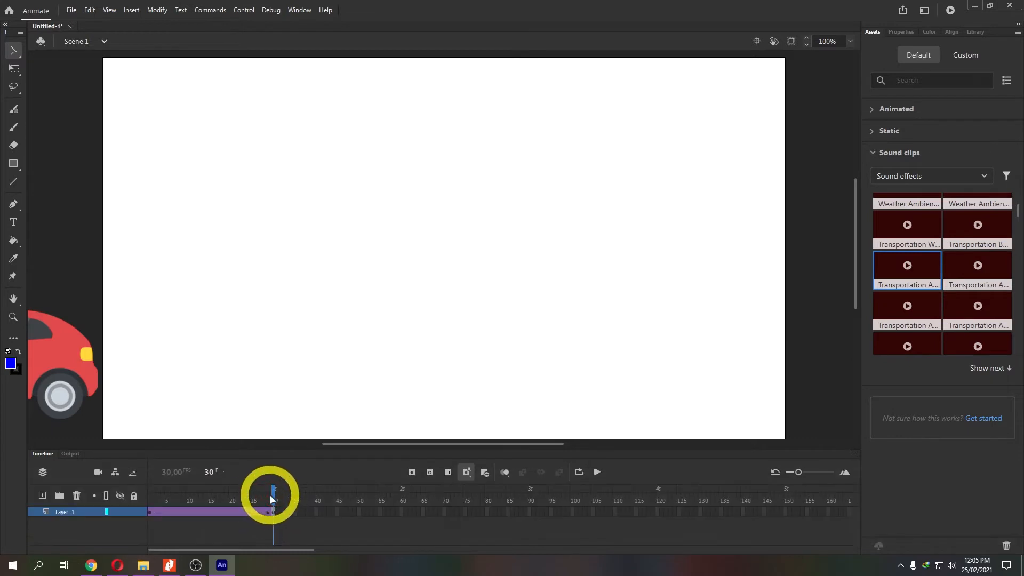
# Return to frame 1 and add the selected Transportation Auto Motor sound clip to the stage.
pyautogui.moveTo(273, 499); pyautogui.dragTo(145, 495)
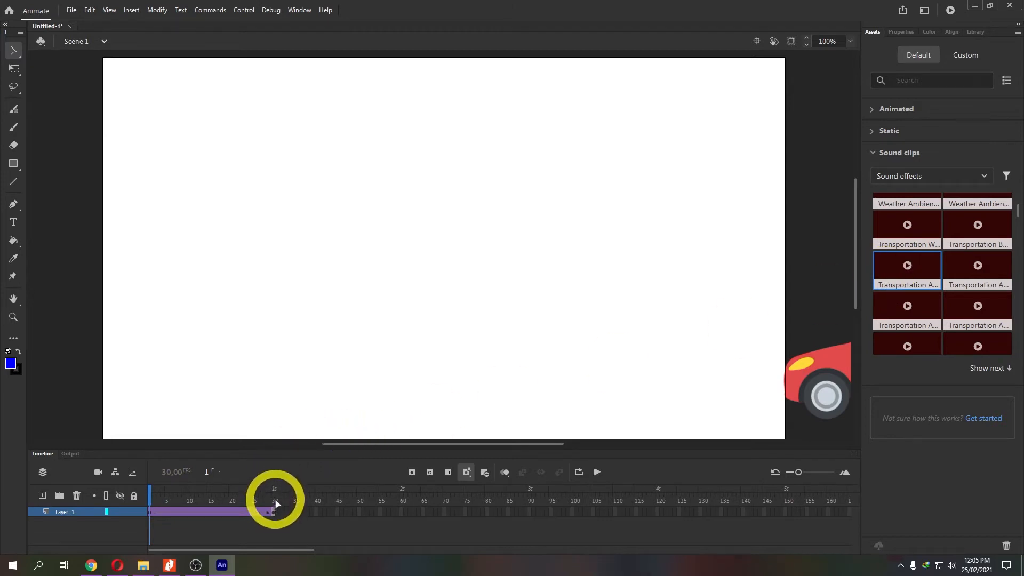
pyautogui.moveTo(888, 270); pyautogui.dragTo(380, 295)
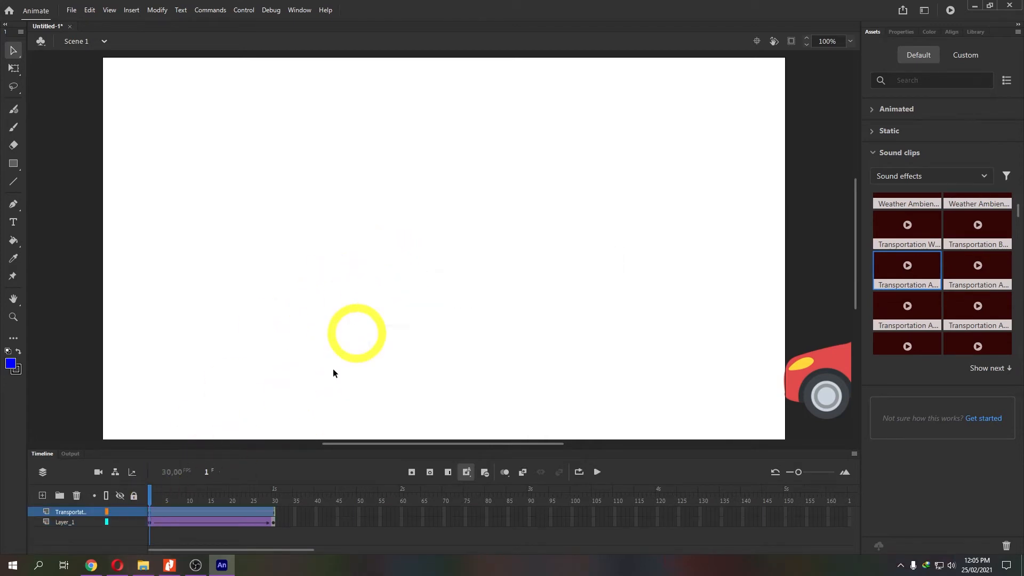
pyautogui.moveTo(176, 512); pyautogui.dragTo(154, 513)
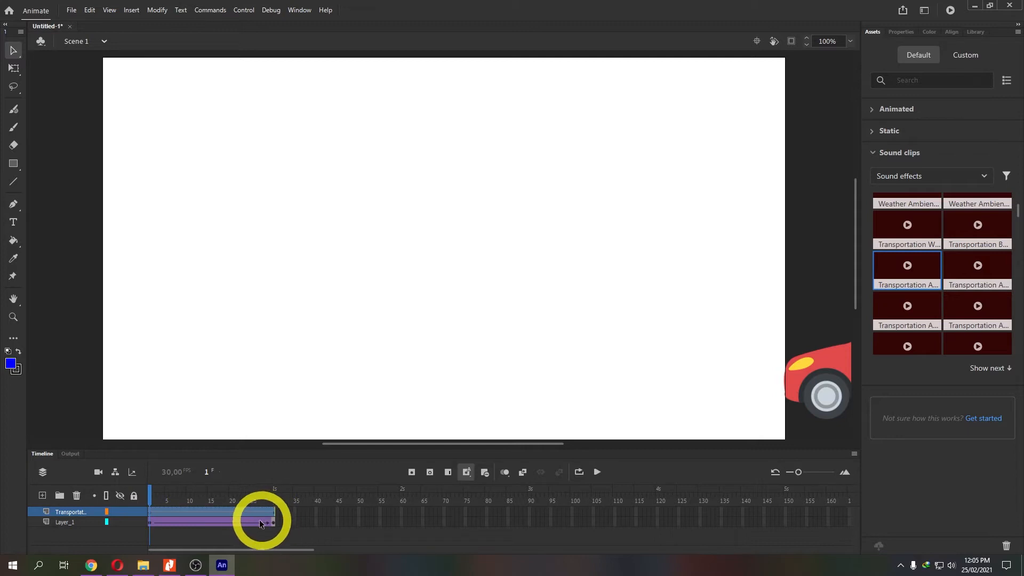
# Preview the chosen car sound and play the animation with its audio from frame 1.
pyautogui.click(908, 266)
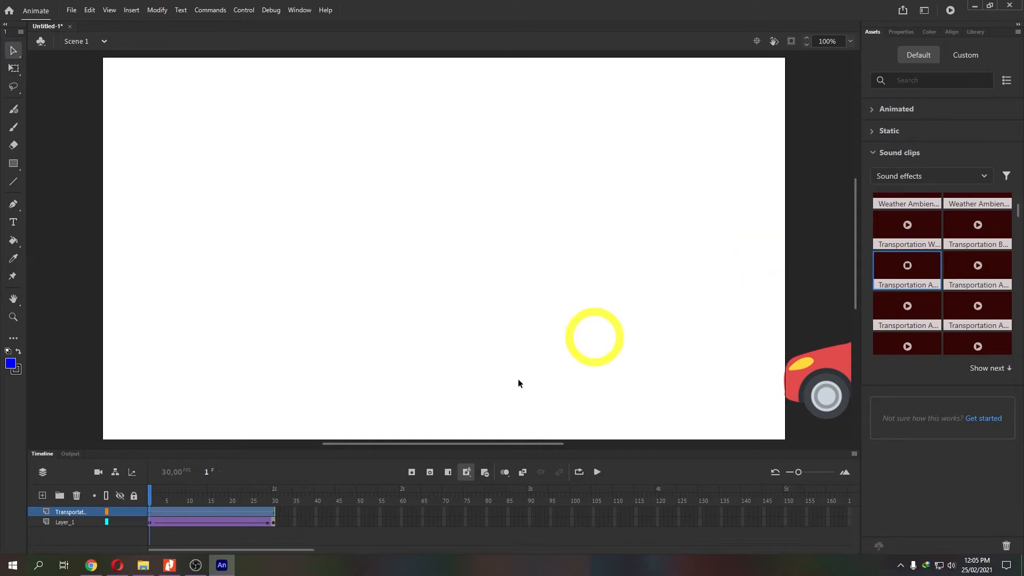
pyautogui.click(153, 514)
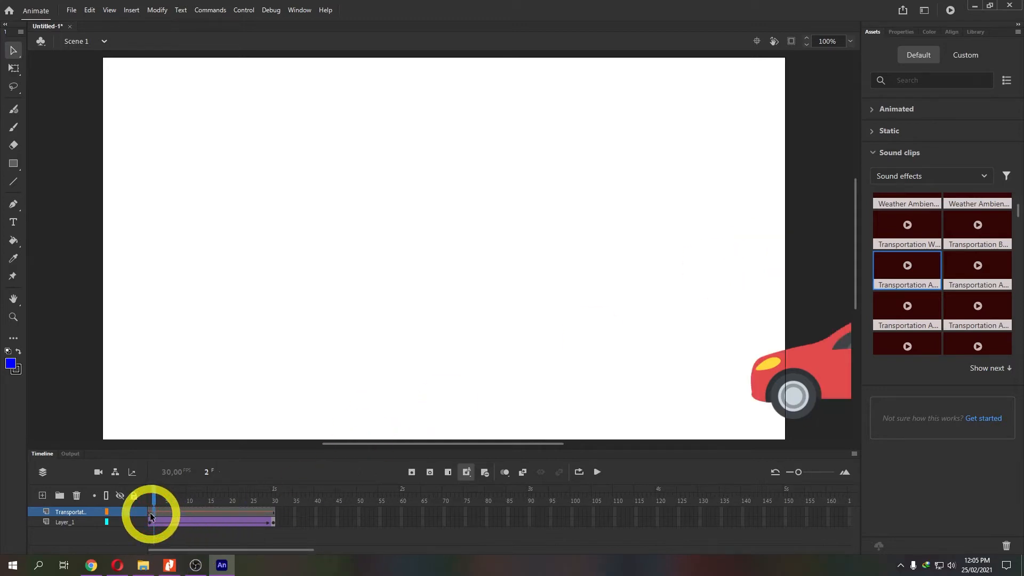
pyautogui.click(149, 512)
pyautogui.press('Return')
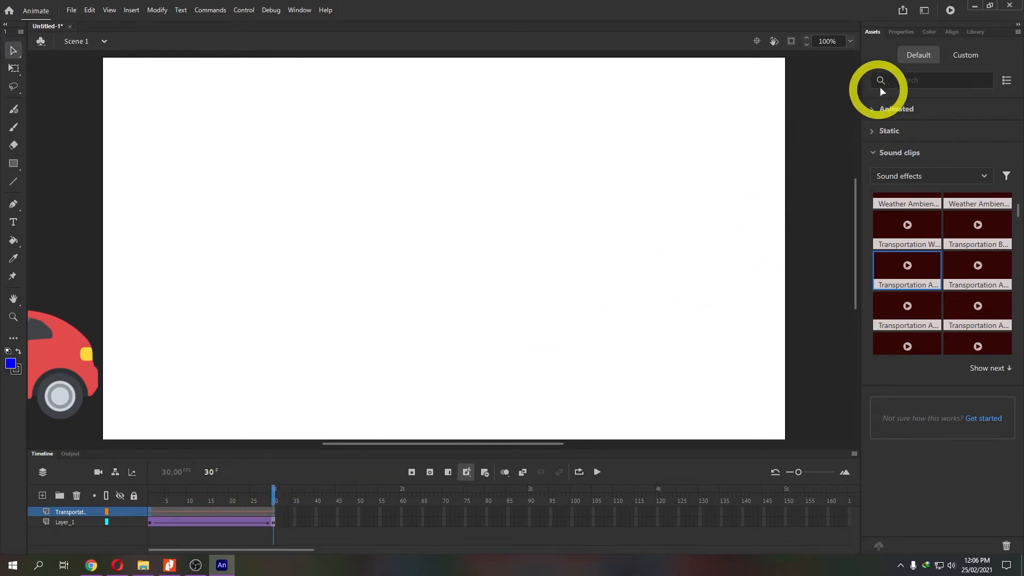
# Set the sync of the car sound on the Transportation layer to Stream.
pyautogui.click(900, 32)
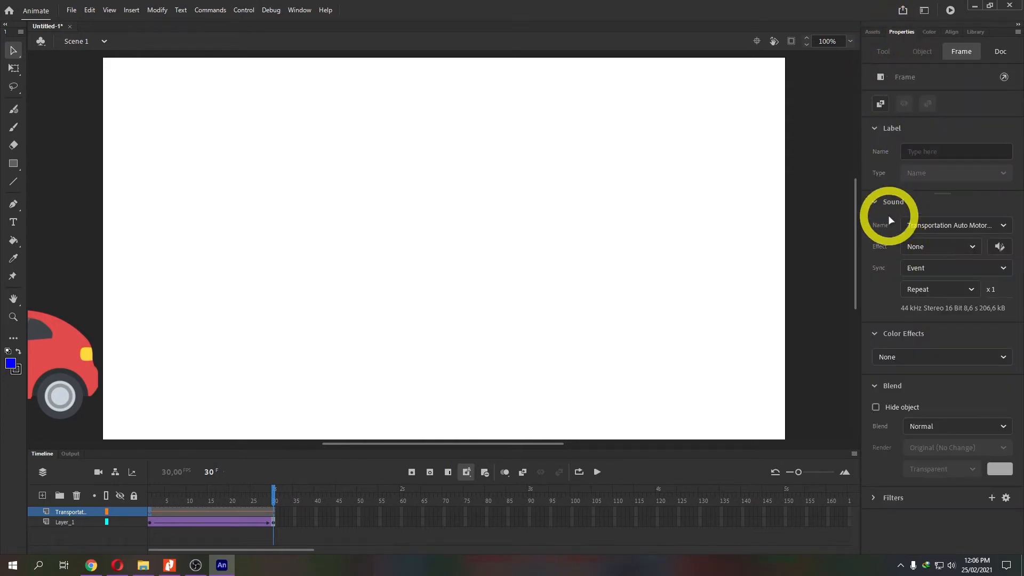
pyautogui.moveTo(201, 513)
pyautogui.mouseDown()
pyautogui.moveTo(178, 514)
pyautogui.moveTo(219, 515)
pyautogui.mouseUp()
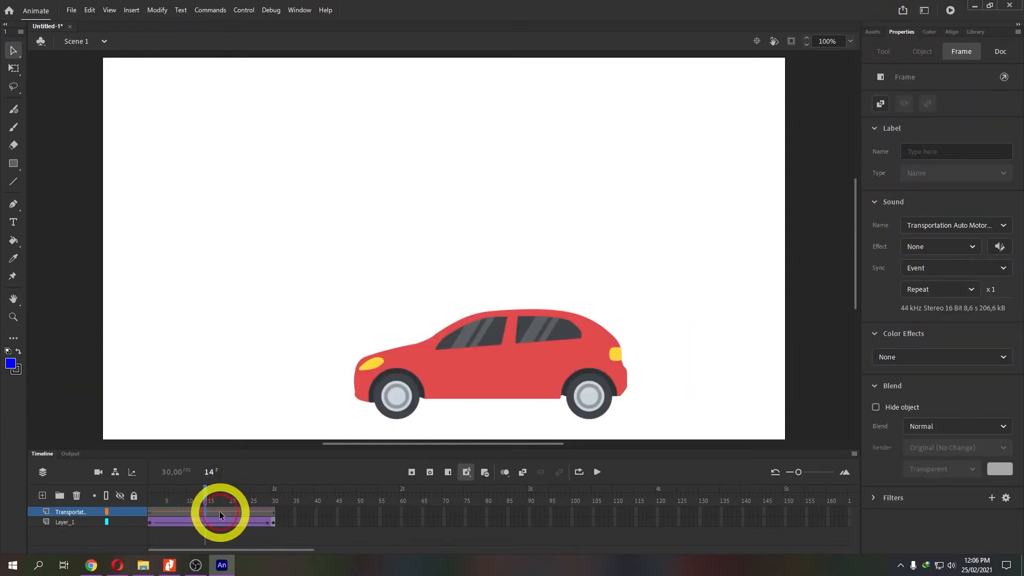
pyautogui.click(934, 274)
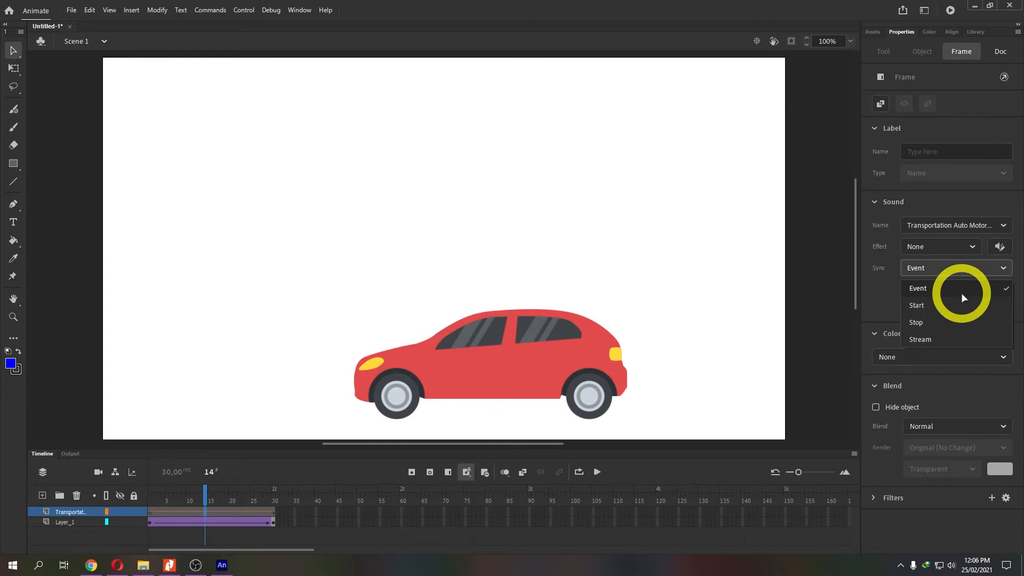
pyautogui.click(953, 347)
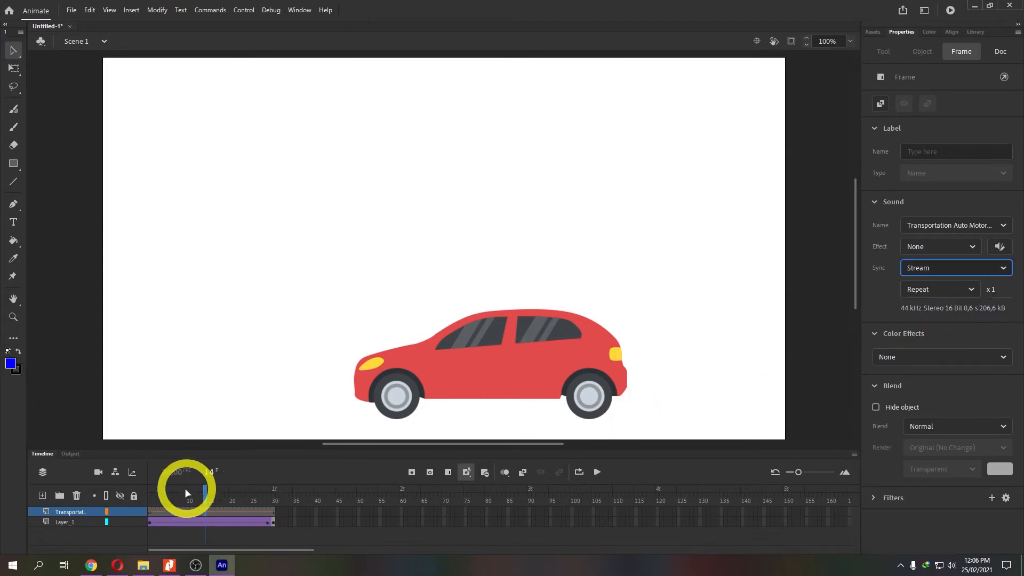
# Play the animation from frame 1 to check the streamed sound, and move the playhead to frame 16.
pyautogui.click(150, 501)
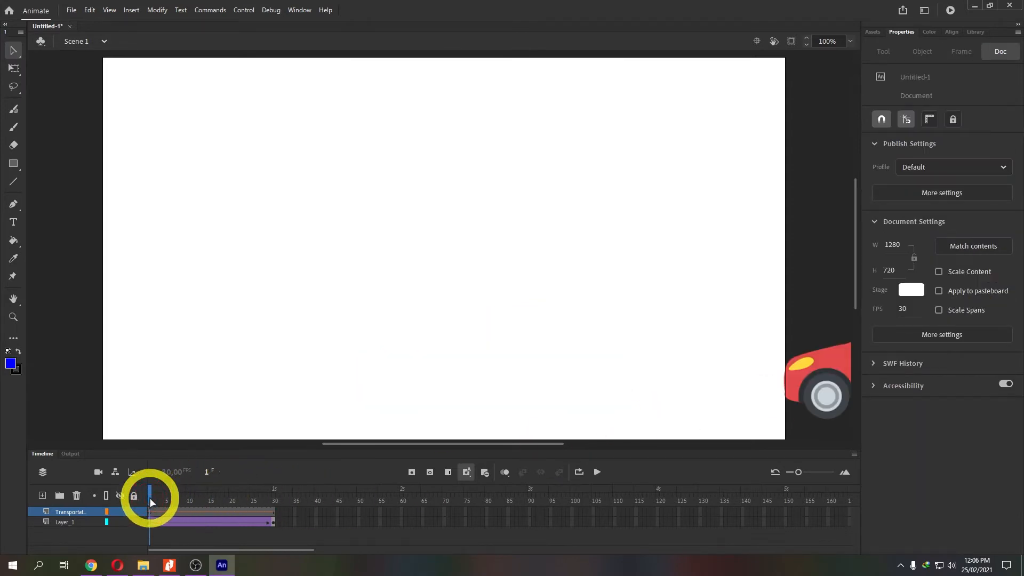
pyautogui.press('Return')
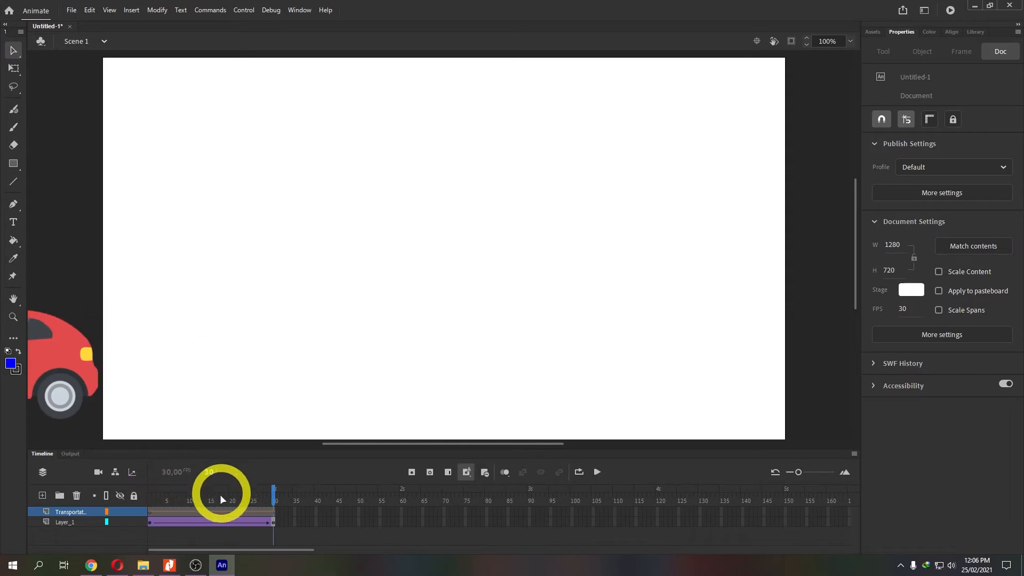
pyautogui.click(214, 501)
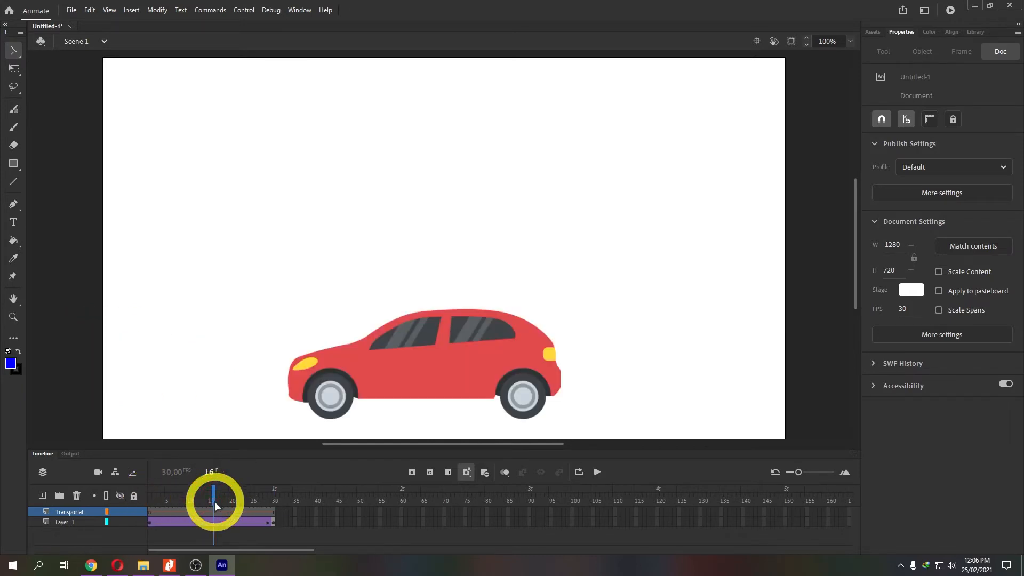
# Extend the Transportation sound layer to frame 60 and play the animation from frame 1.
pyautogui.click(402, 512)
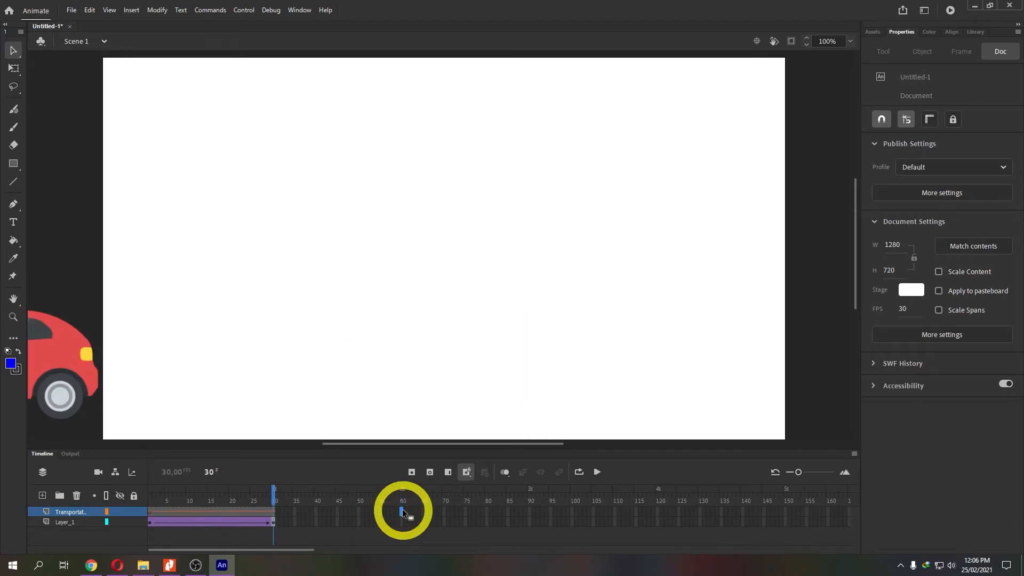
pyautogui.rightClick(402, 513)
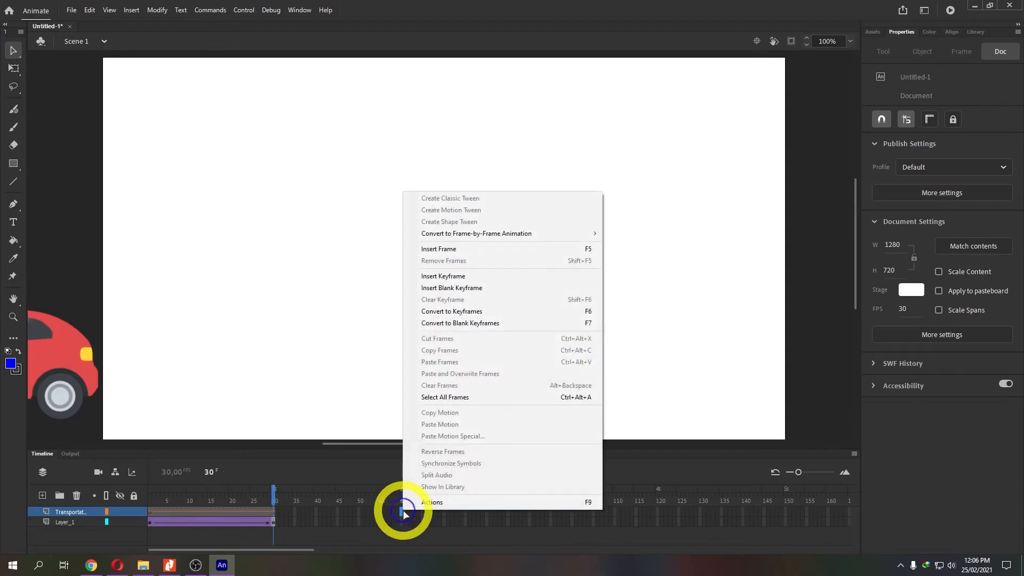
pyautogui.click(444, 250)
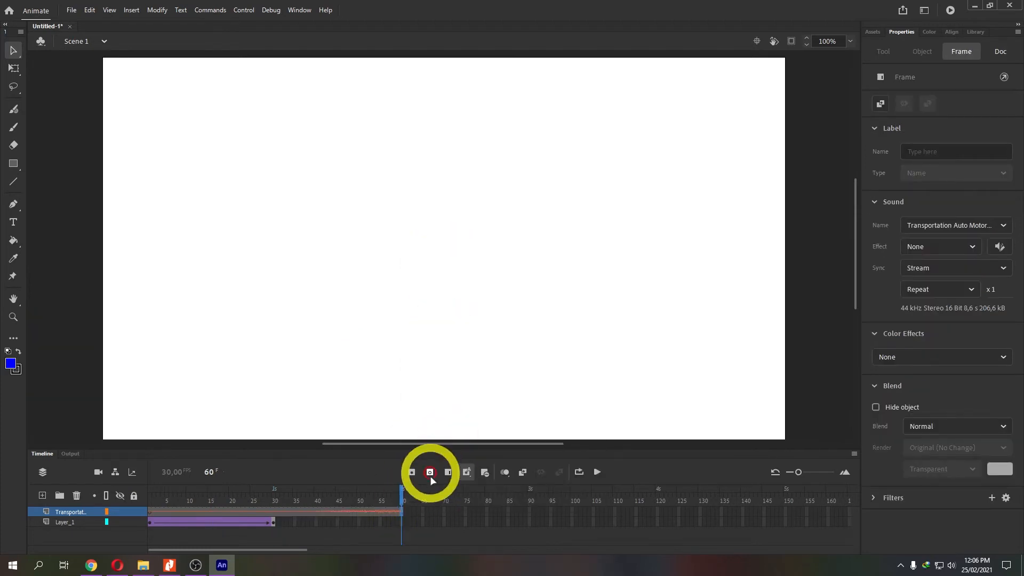
pyautogui.click(150, 499)
pyautogui.press('Return')
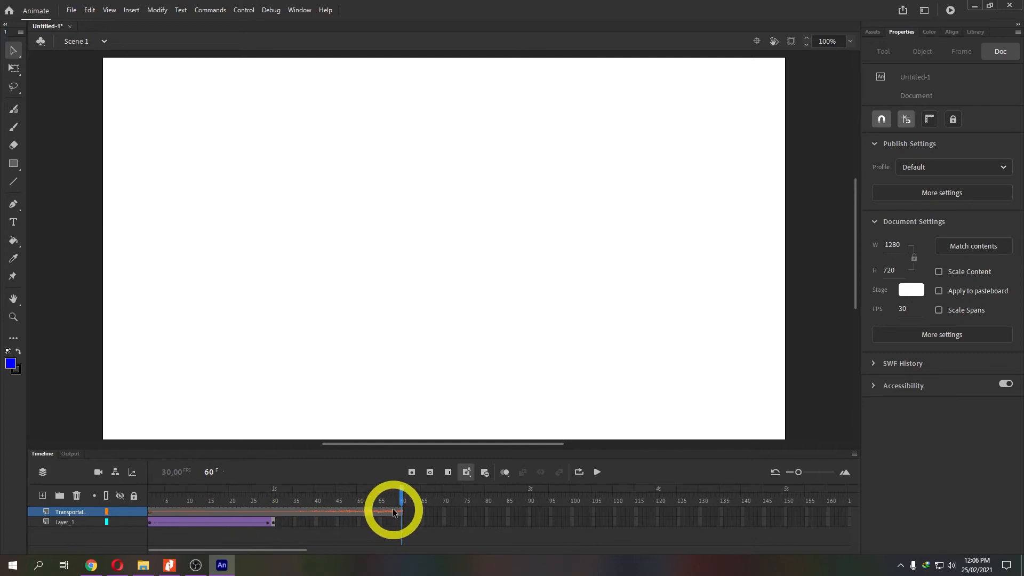
# Set the sync of the car sound to Start and play the animation from frame 1.
pyautogui.click(368, 513)
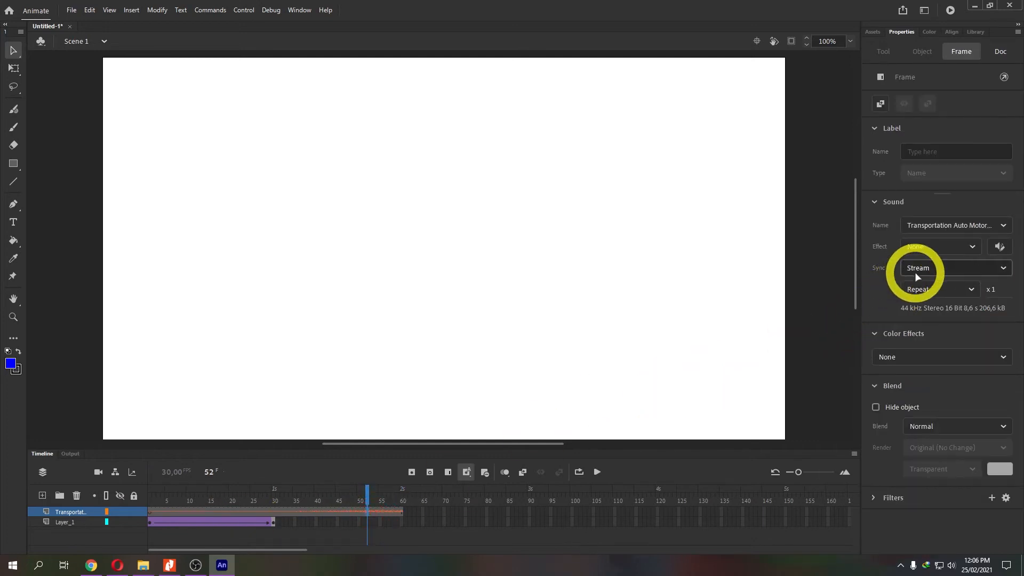
pyautogui.click(918, 272)
pyautogui.click(936, 305)
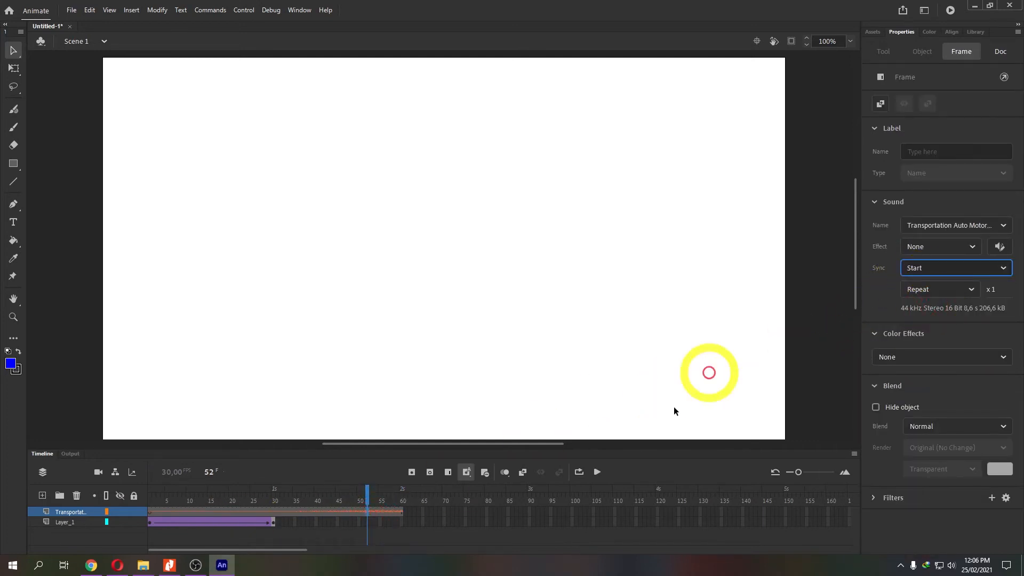
pyautogui.click(149, 499)
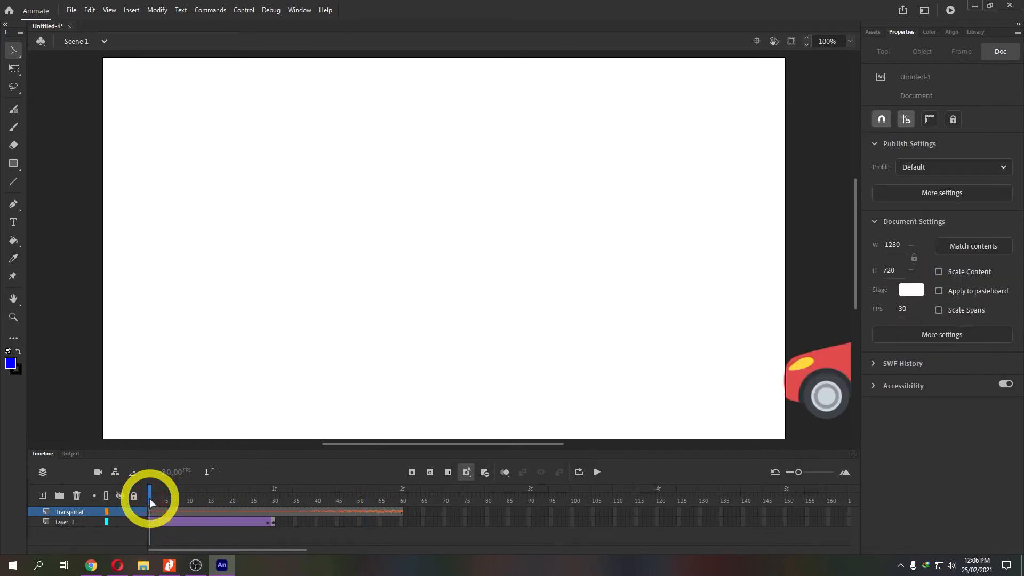
pyautogui.press('Return')
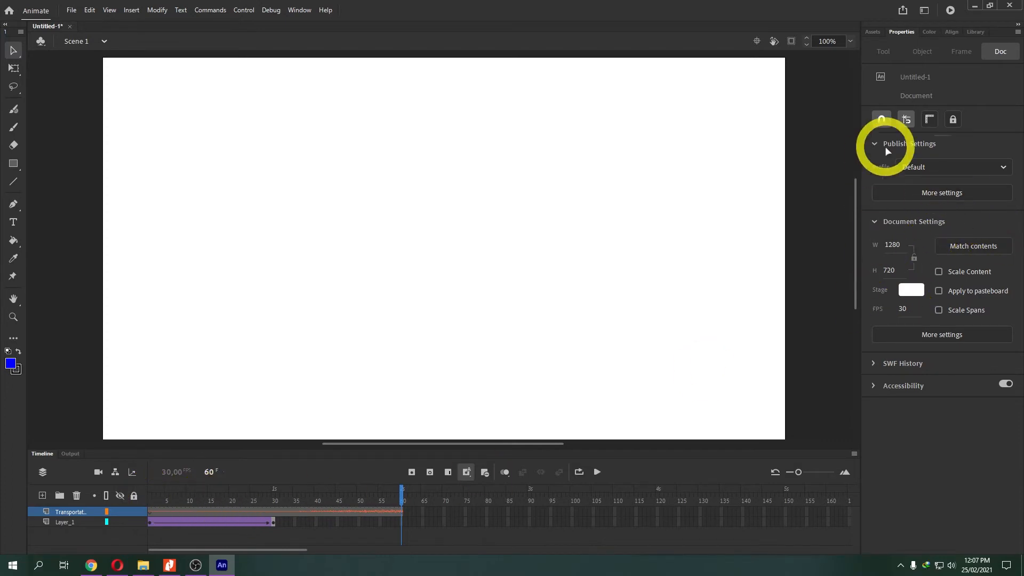
# Examine the sync options of the car sound and move the playhead to frame 35.
pyautogui.click(301, 510)
pyautogui.click(942, 270)
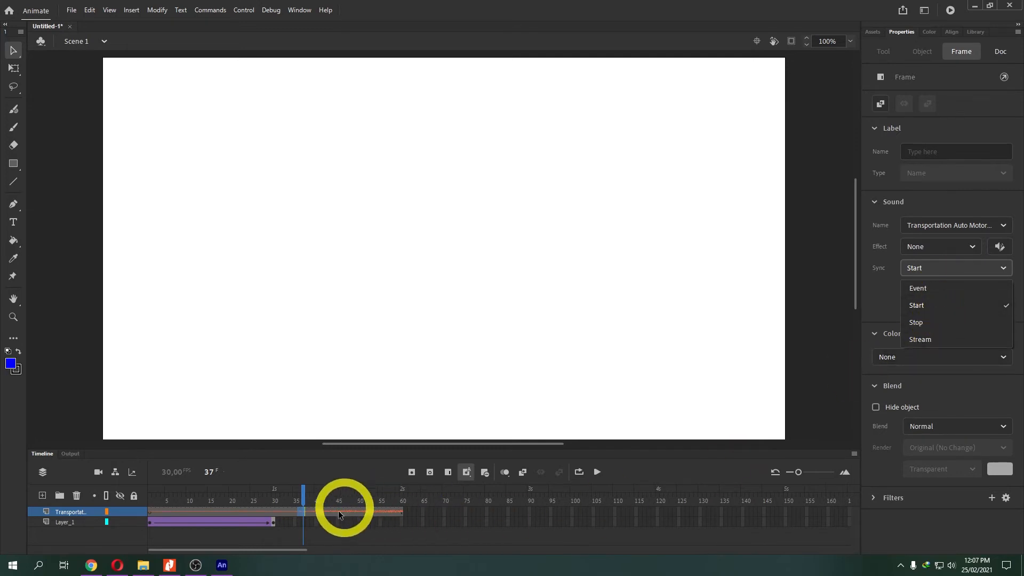
pyautogui.click(292, 510)
pyautogui.click(373, 508)
pyautogui.click(305, 513)
pyautogui.moveTo(309, 487)
pyautogui.mouseDown()
pyautogui.moveTo(280, 492)
pyautogui.moveTo(293, 493)
pyautogui.mouseUp()
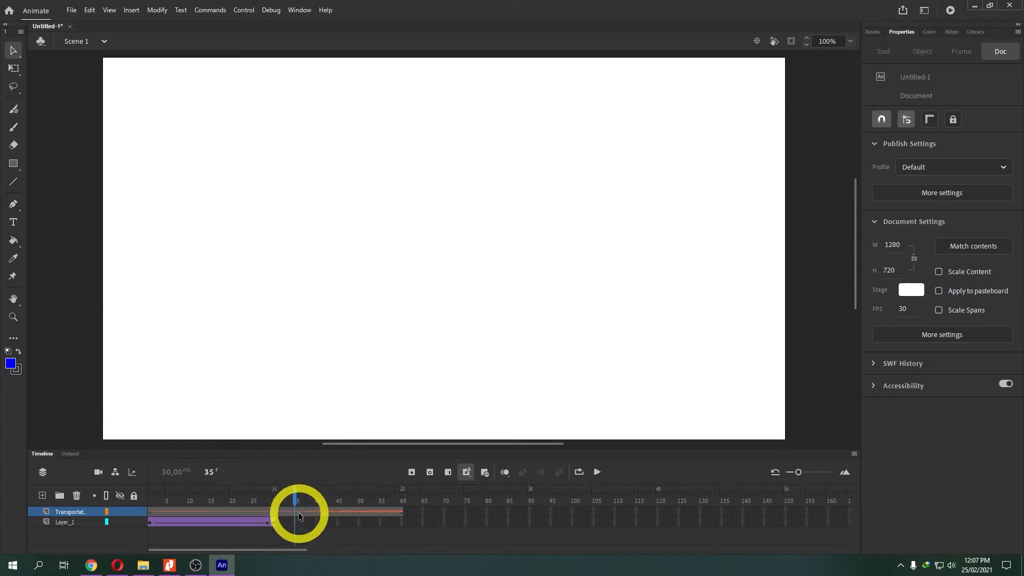
# Set the car sound's sync back to Stream and check the frame commands offered at frame 35.
pyautogui.click(295, 511)
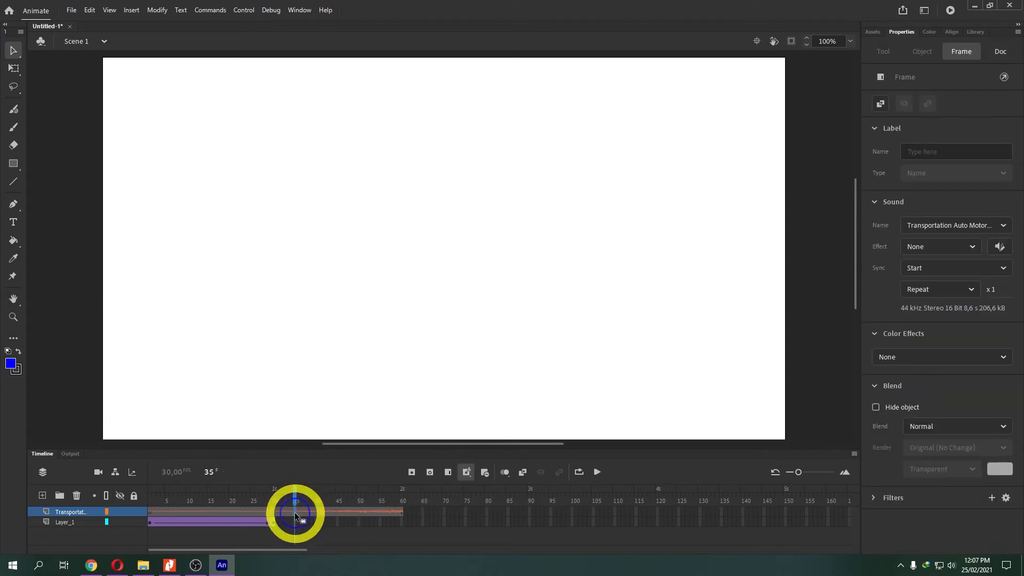
pyautogui.rightClick(295, 512)
pyautogui.click(287, 511)
pyautogui.click(300, 511)
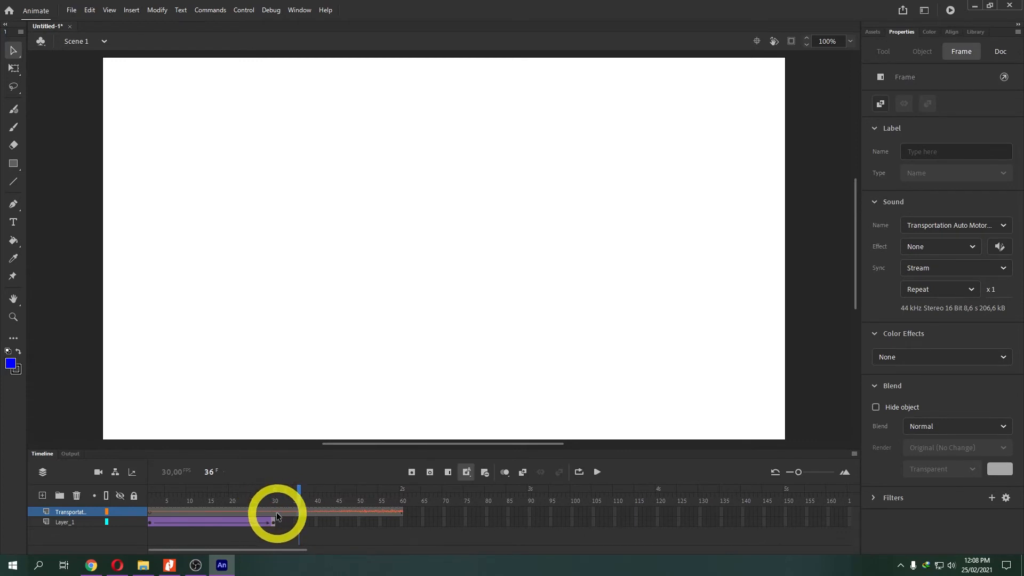
pyautogui.click(994, 267)
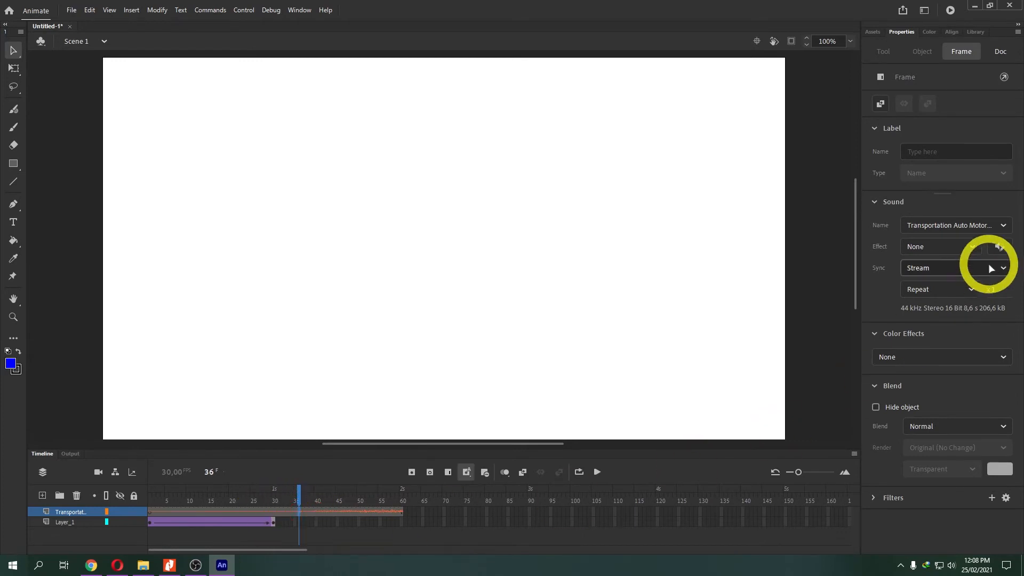
pyautogui.click(940, 328)
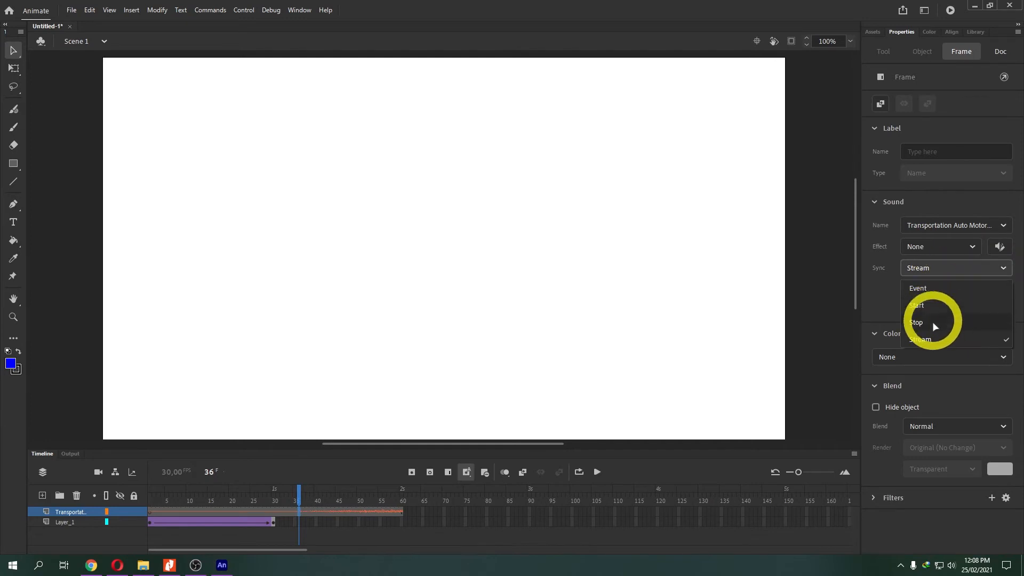
pyautogui.moveTo(299, 511)
pyautogui.mouseDown()
pyautogui.moveTo(277, 511)
pyautogui.moveTo(294, 512)
pyautogui.mouseUp()
pyautogui.rightClick(294, 511)
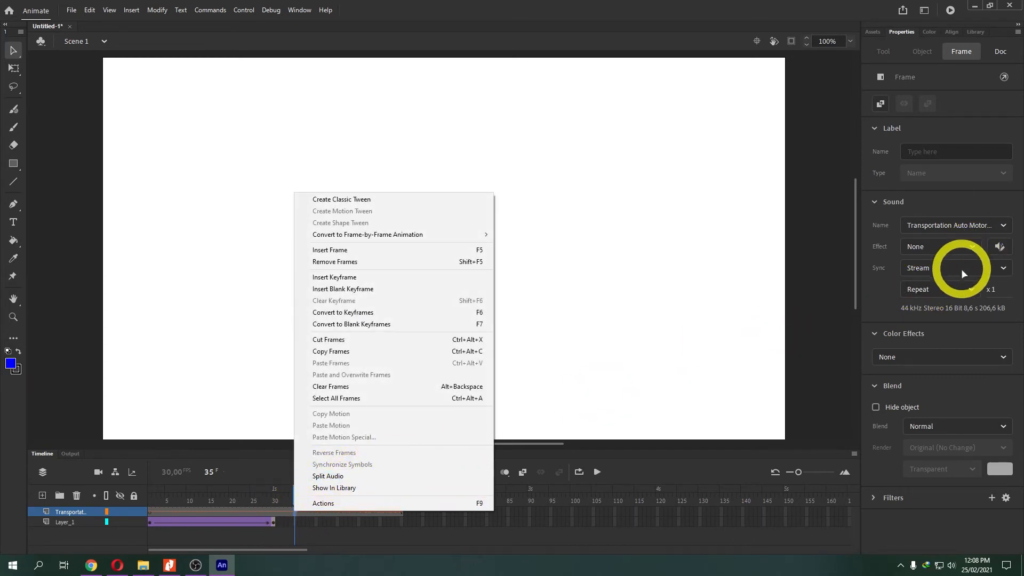
# Switch the car sound's sync to Start and check the frame commands at frame 35 again.
pyautogui.click(963, 268)
pyautogui.click(941, 308)
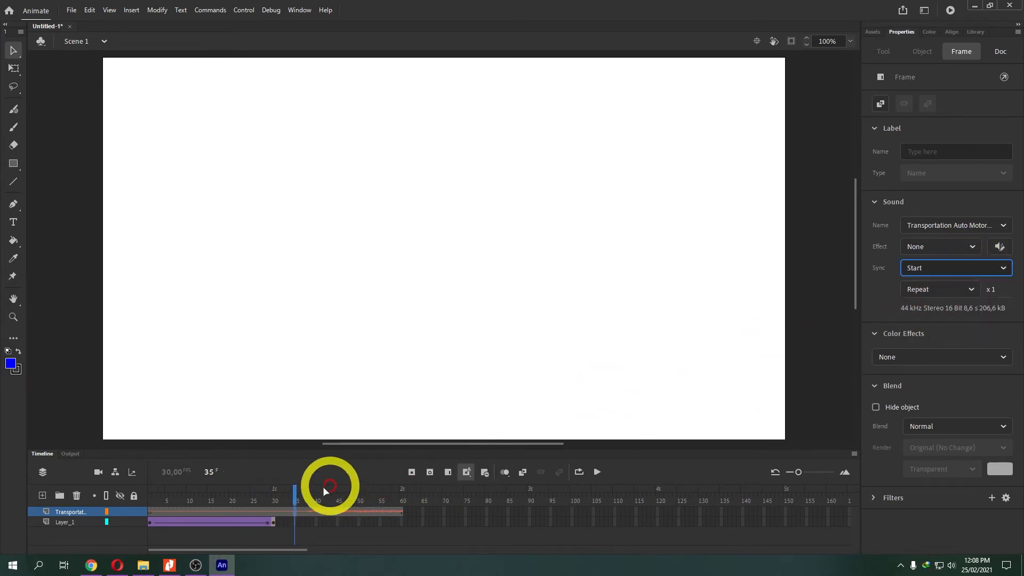
pyautogui.rightClick(295, 511)
# Set the car sound's sync to Stream and split the audio at frame 35 on the Transportation layer.
pyautogui.click(827, 320)
pyautogui.click(958, 266)
pyautogui.click(942, 332)
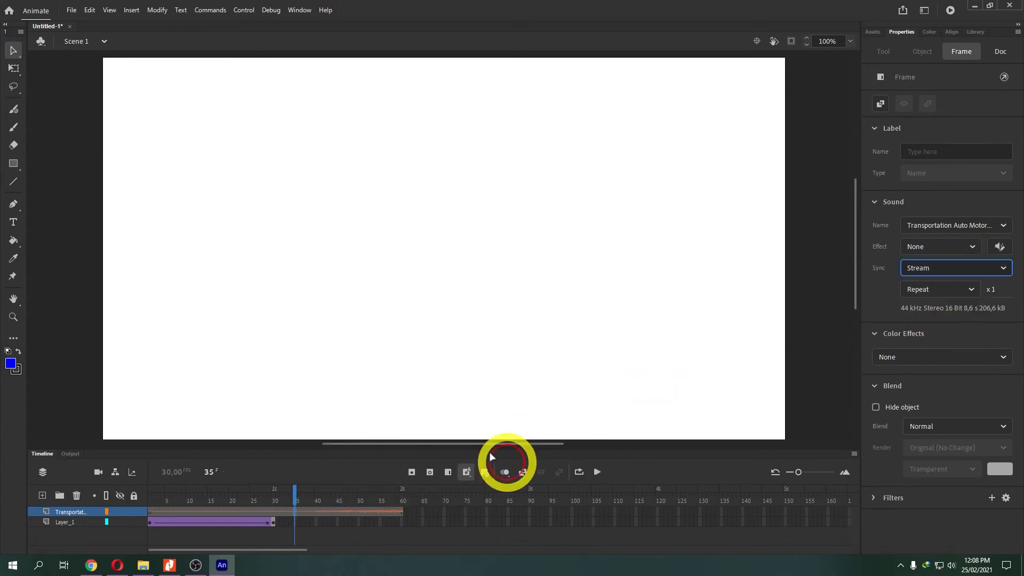
pyautogui.rightClick(293, 511)
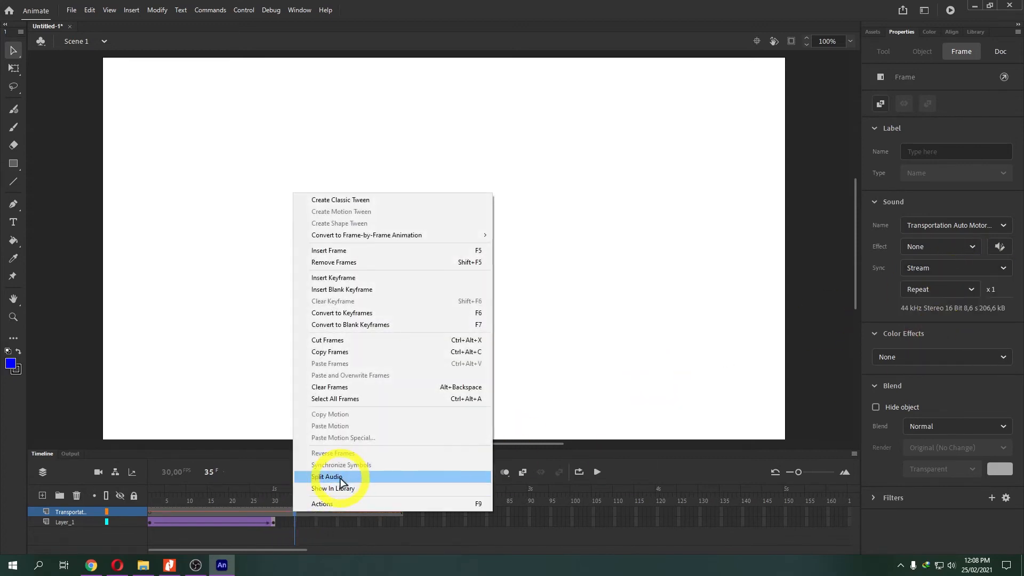
pyautogui.click(282, 498)
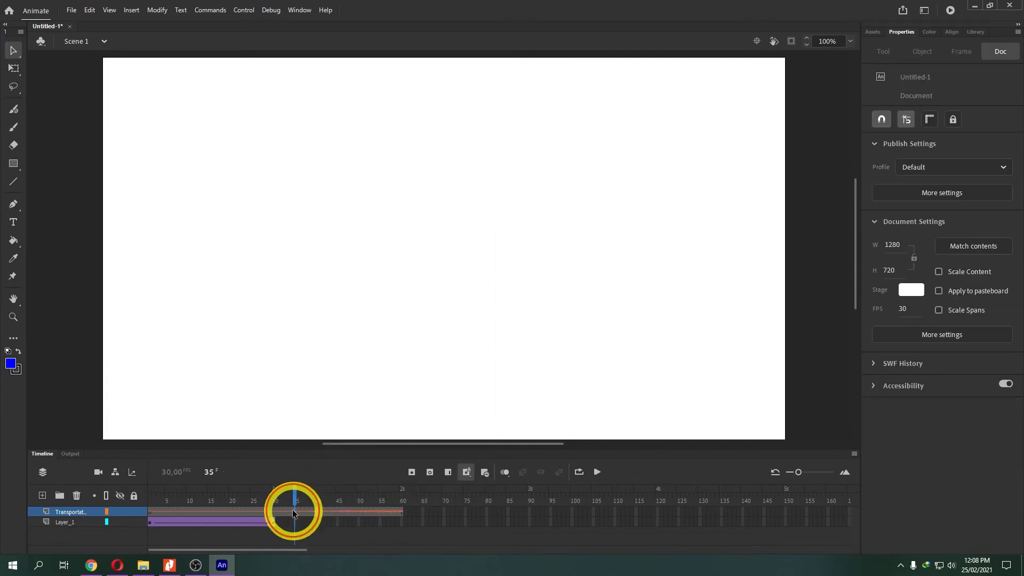
pyautogui.click(294, 510)
pyautogui.rightClick(294, 510)
pyautogui.click(318, 475)
# Remove frames 1 to 34, the first part of the split audio, from the Transportation layer.
pyautogui.click(280, 515)
pyautogui.click(148, 512)
pyautogui.keyDown('shift'); pyautogui.click(292, 513); pyautogui.keyUp('shift')
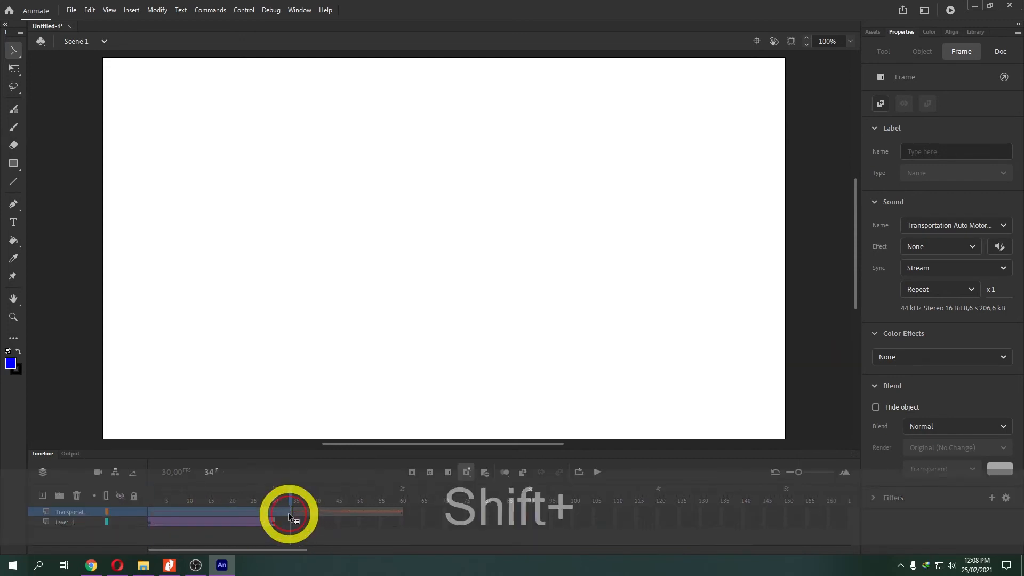
pyautogui.hotkey('shift', 'Delete')
pyautogui.rightClick(287, 513)
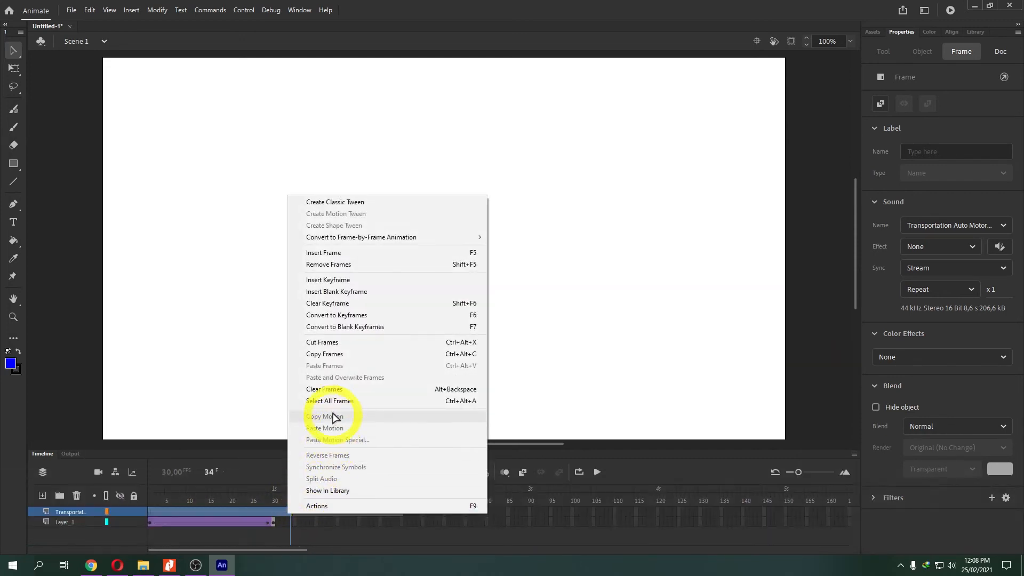
pyautogui.click(336, 266)
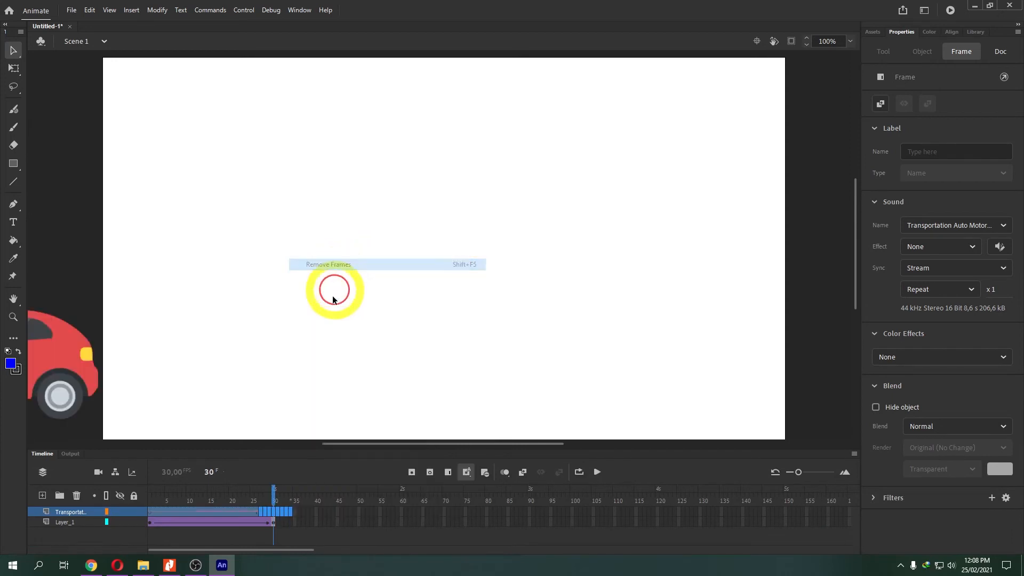
# Play the animation from frame 1 to check the trimmed car sound.
pyautogui.click(265, 514)
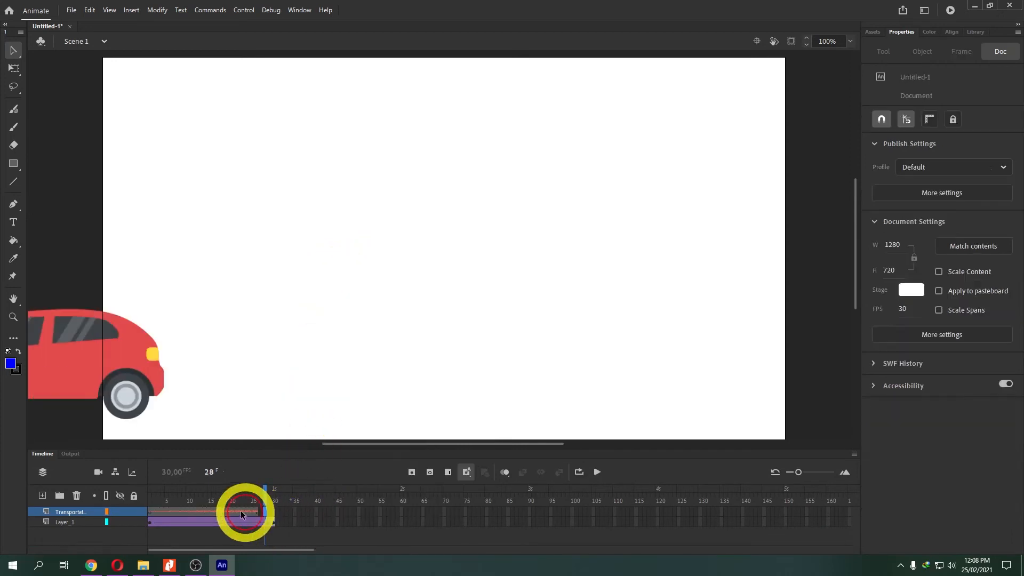
pyautogui.click(149, 498)
pyautogui.press('Return')
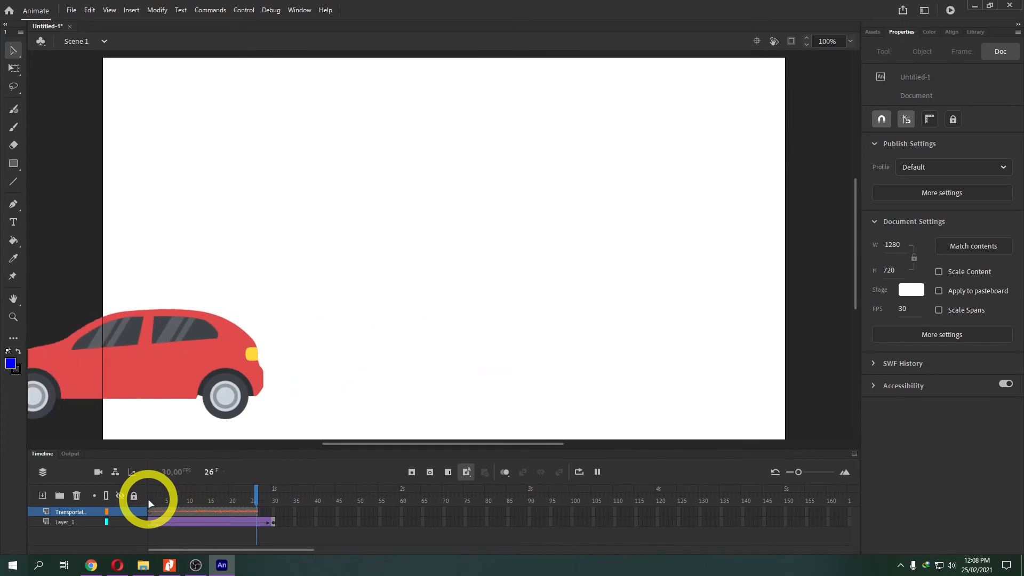
# Extend the trimmed sound on the Transportation layer by inserting frames up to frame 60.
pyautogui.click(254, 514)
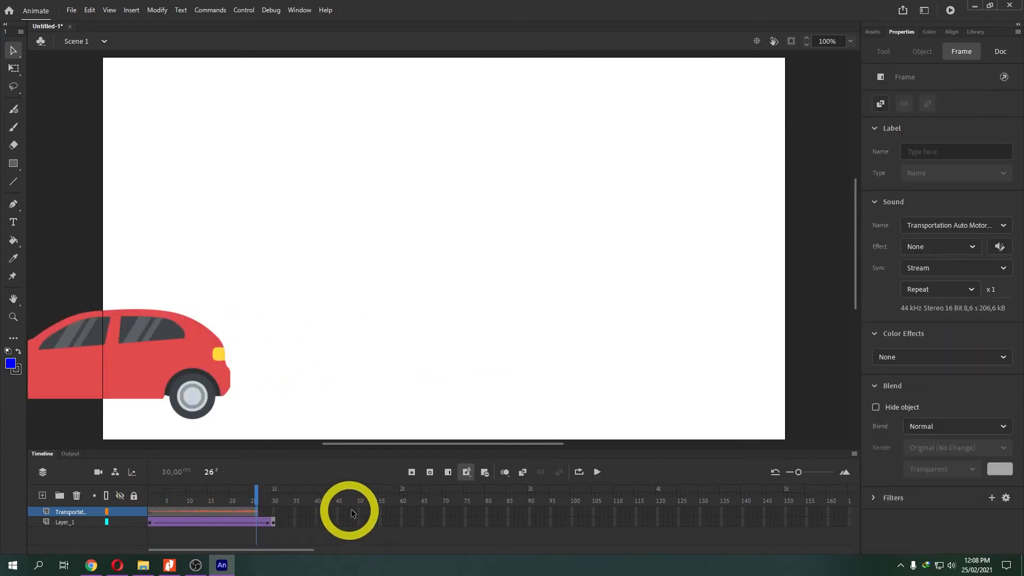
pyautogui.click(401, 512)
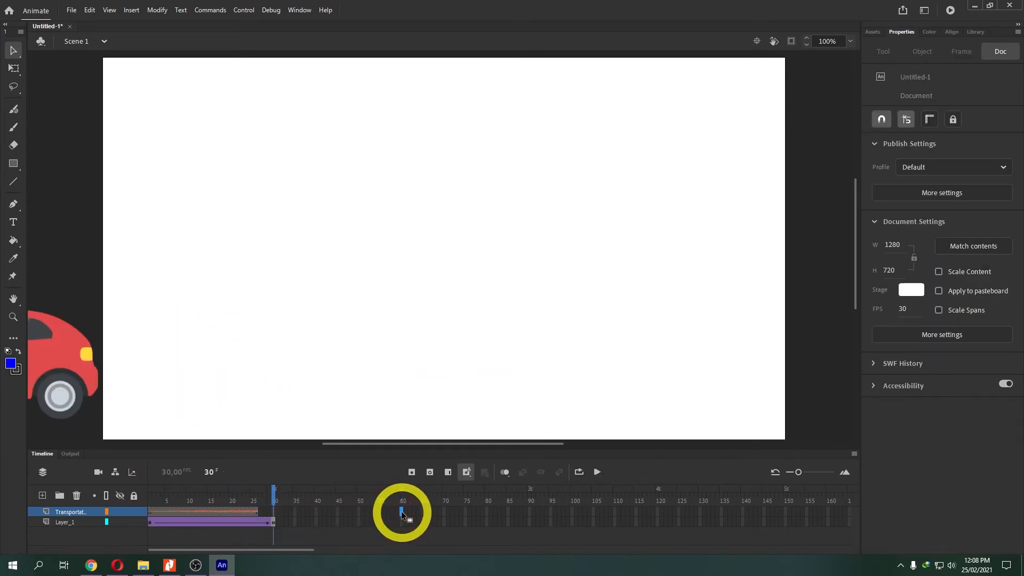
pyautogui.rightClick(401, 511)
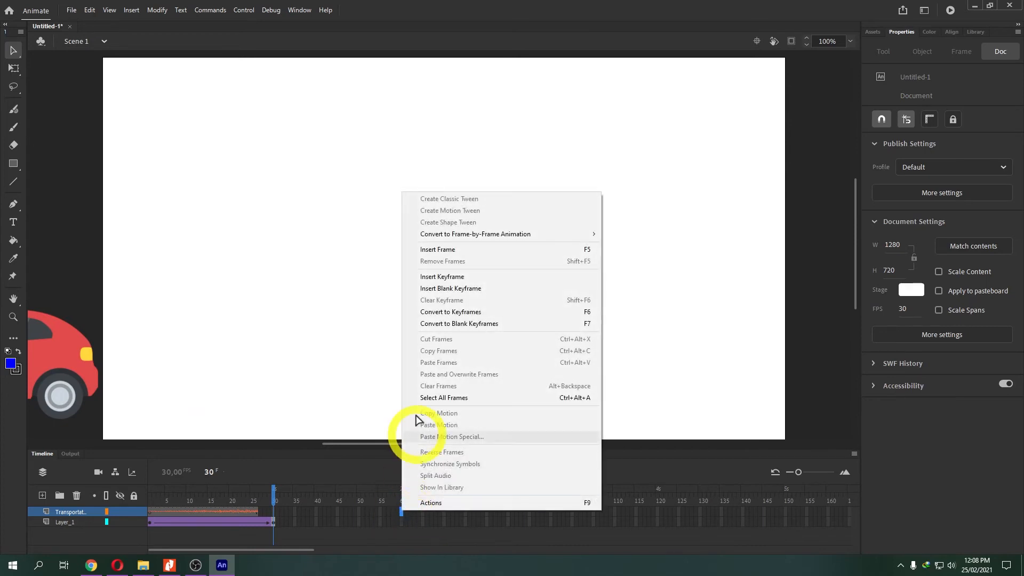
pyautogui.click(354, 538)
pyautogui.click(402, 512)
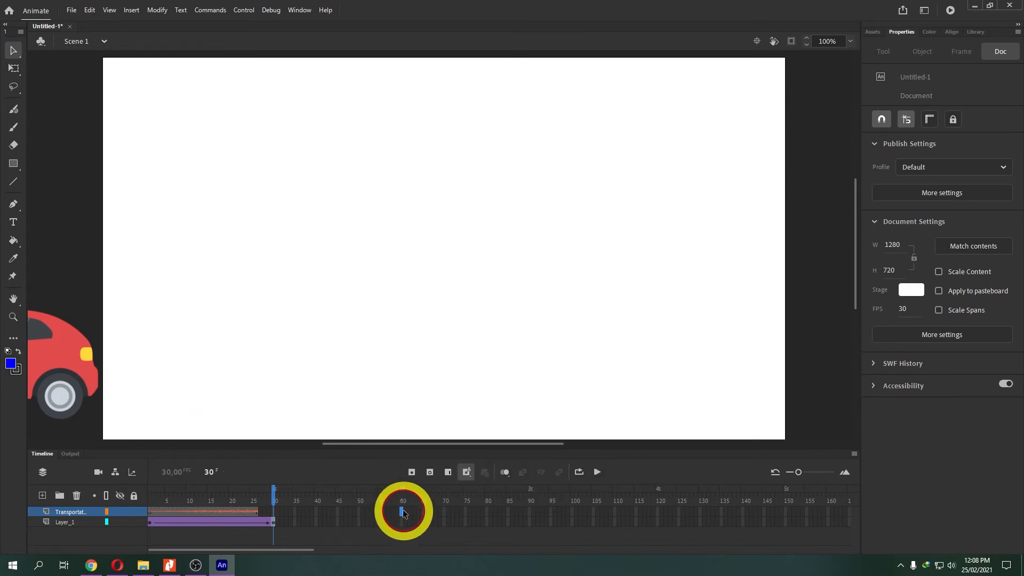
pyautogui.press('F5')
# Shift all frames of the car tween on Layer_1 so that it starts at frame 14.
pyautogui.click(235, 523)
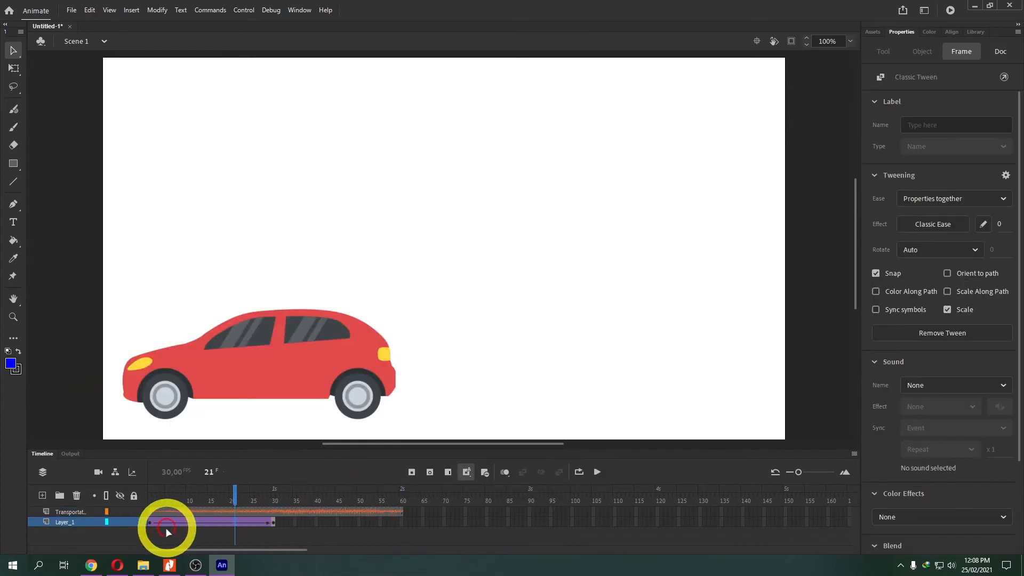
pyautogui.click(150, 523)
pyautogui.keyDown('shift'); pyautogui.click(274, 523); pyautogui.keyUp('shift')
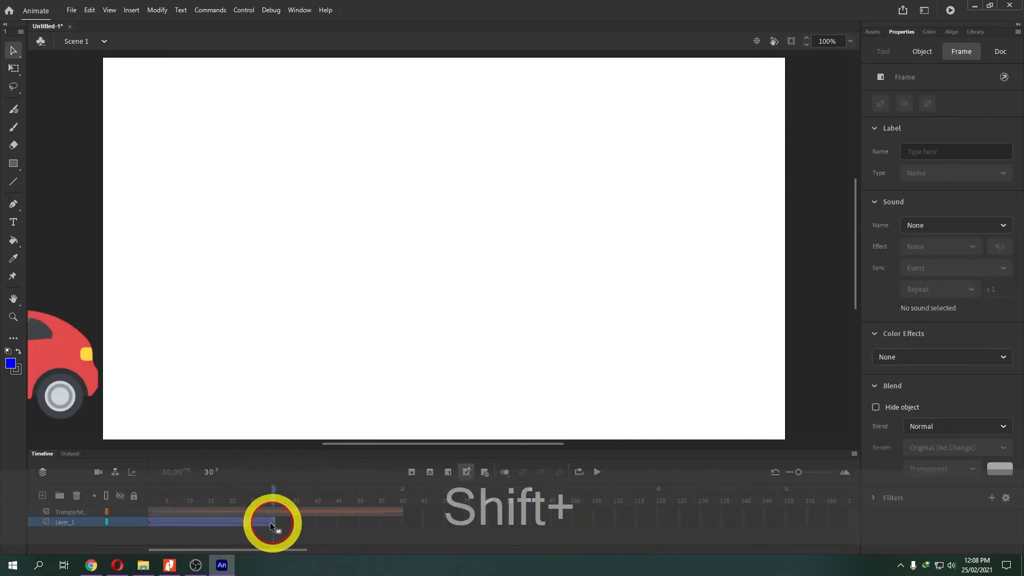
pyautogui.moveTo(173, 523); pyautogui.dragTo(229, 523)
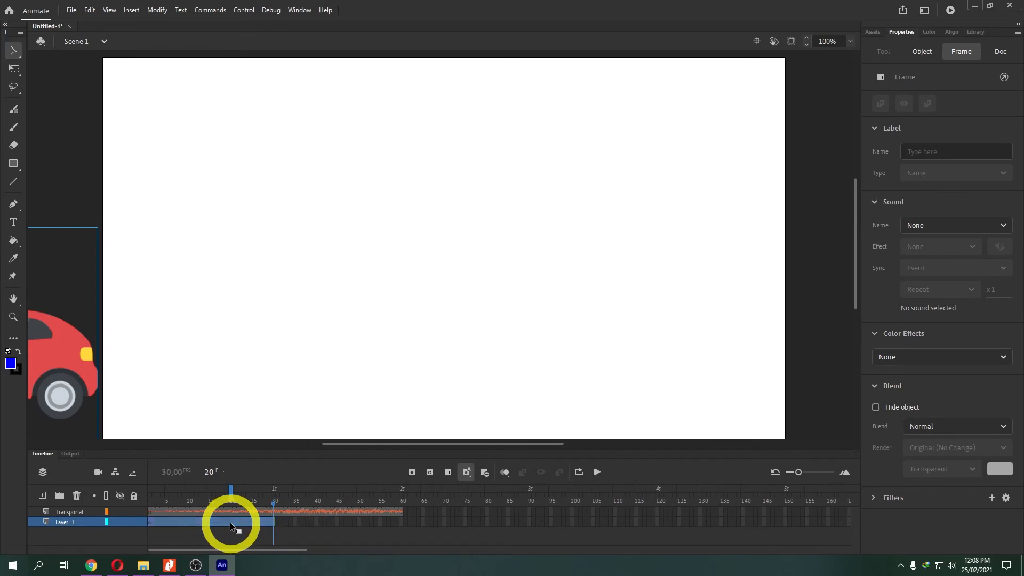
# Stretch the car tween on Layer_1 so that its end keyframe falls on frame 60.
pyautogui.click(328, 524)
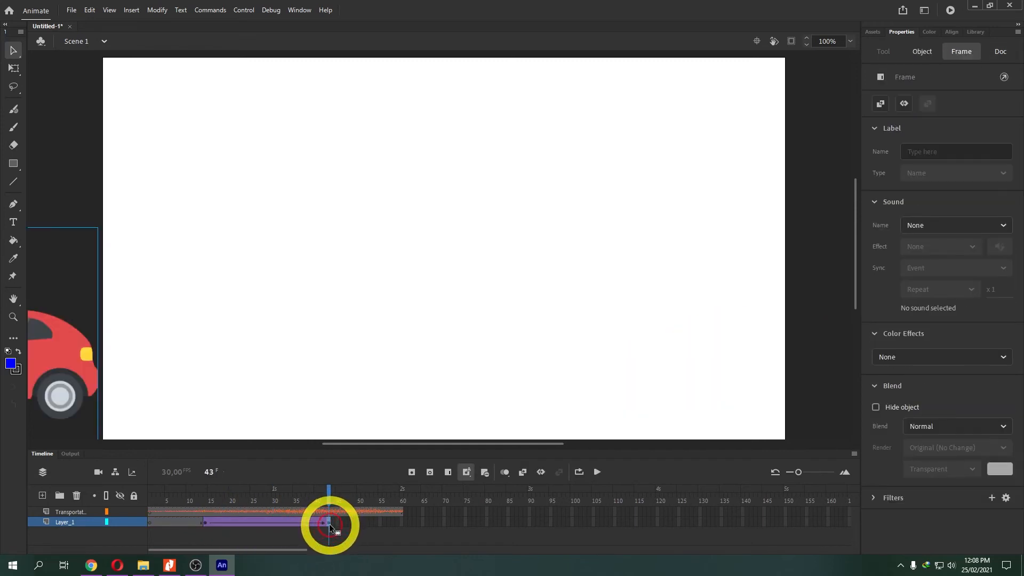
pyautogui.click(400, 524)
pyautogui.press('F5')
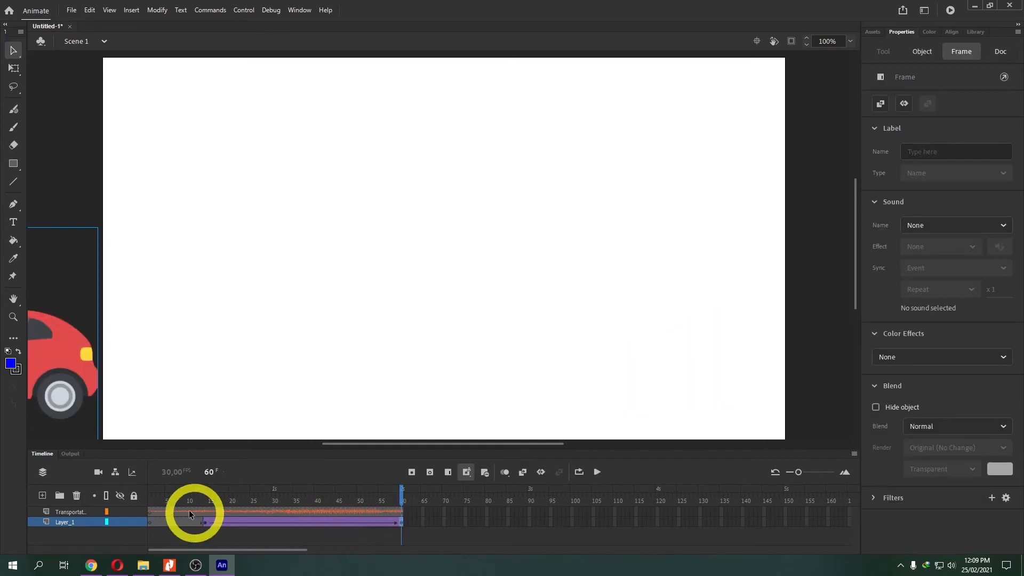
# Play the animation from frame 1 to check the car's timing against the sound, and select the sound frames.
pyautogui.click(149, 493)
pyautogui.press('Return')
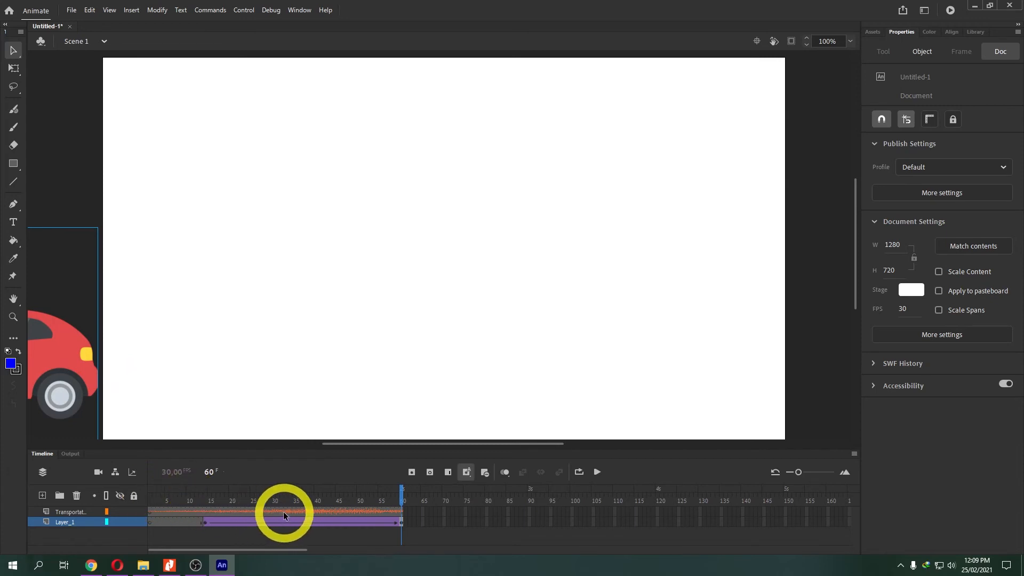
pyautogui.click(242, 511)
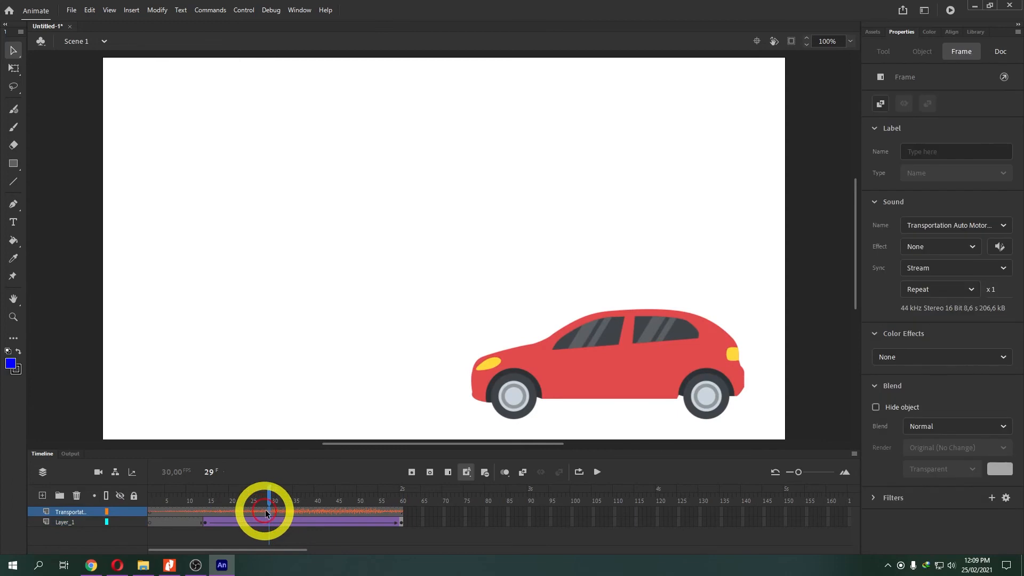
# Play the animation from frame 1 with the car sound and return to the first frame of the sound layer.
pyautogui.moveTo(268, 498); pyautogui.dragTo(149, 494)
pyautogui.press('Return')
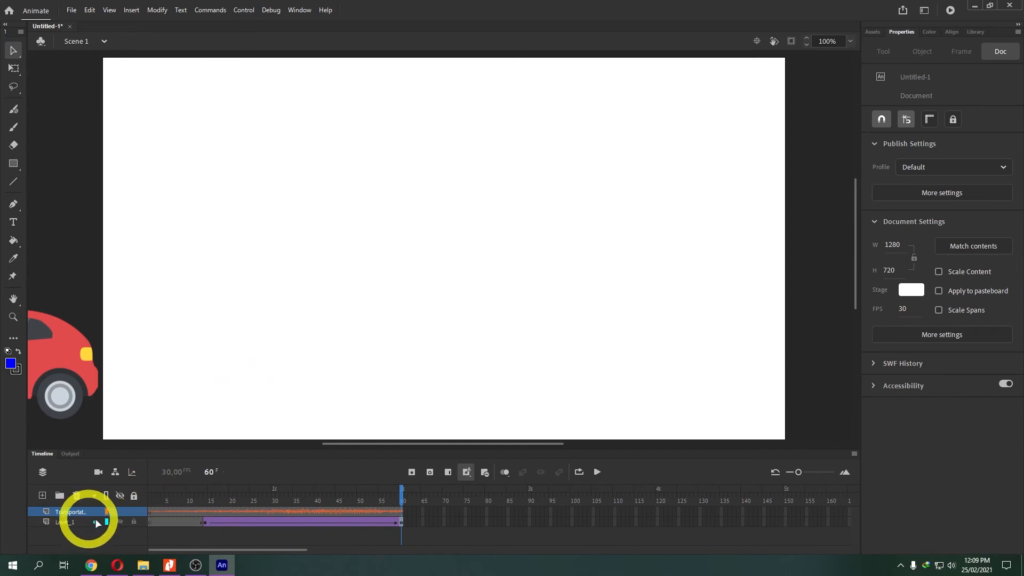
pyautogui.click(150, 513)
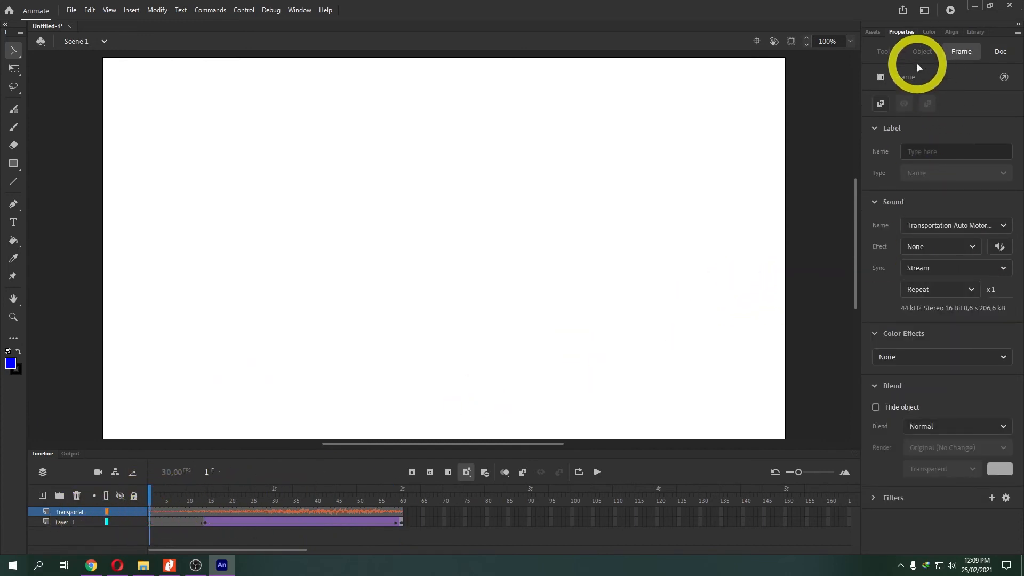
# Add the Folk Garage clip from the Background scores sound assets to the scene as background music.
pyautogui.click(877, 33)
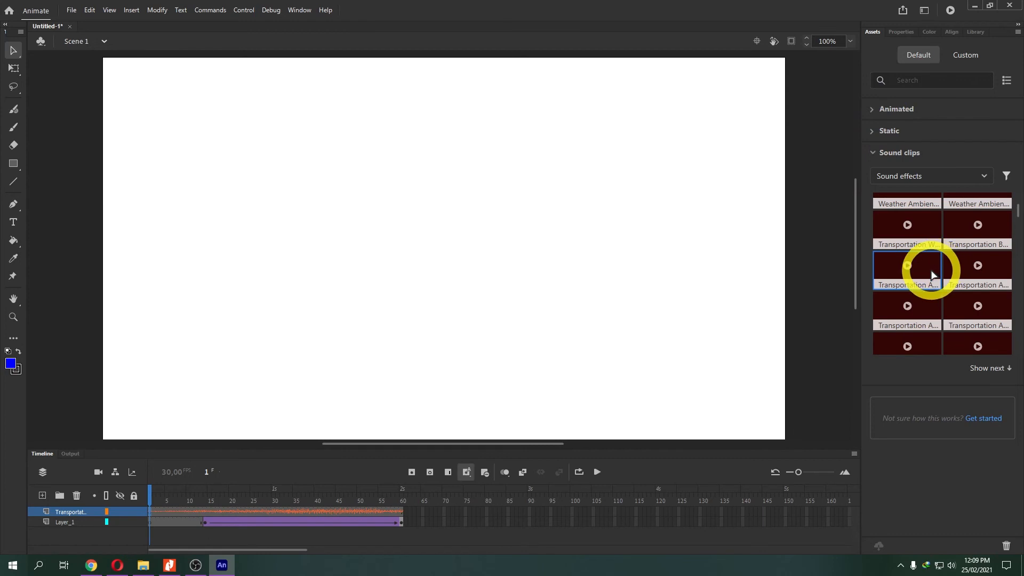
pyautogui.scroll(3, 938, 269)
pyautogui.click(967, 176)
pyautogui.click(955, 195)
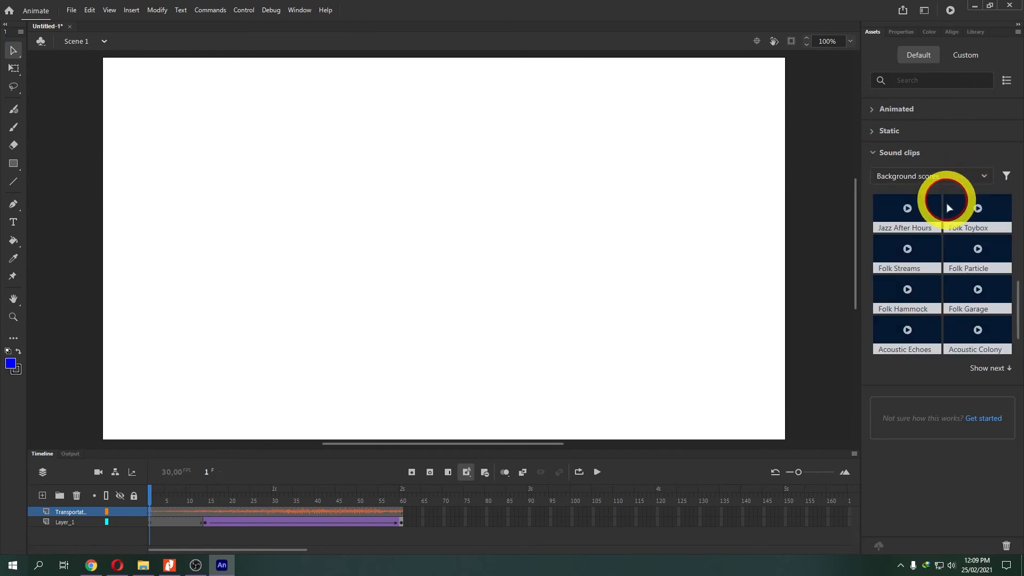
pyautogui.scroll(-3, 957, 264)
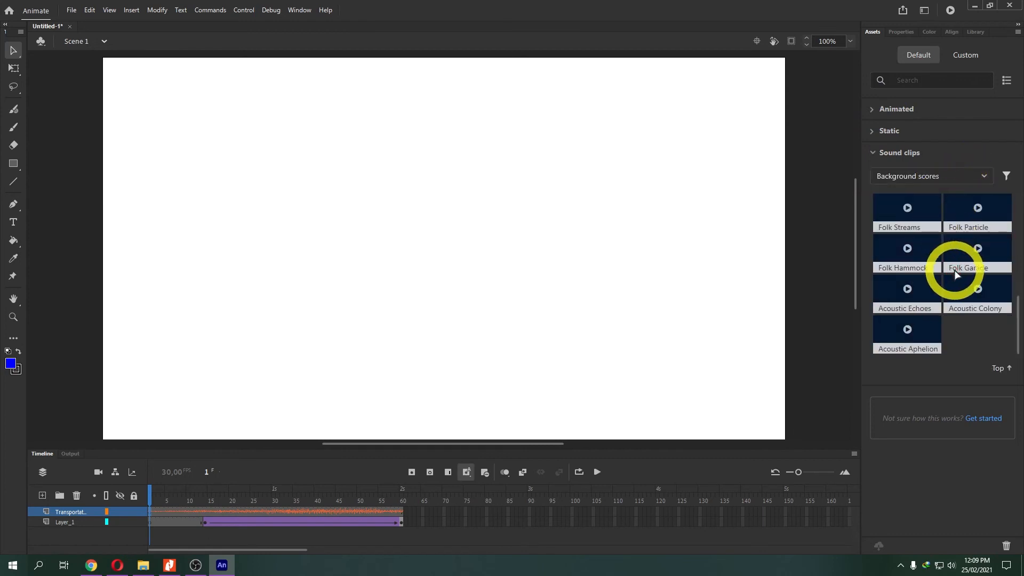
pyautogui.click(979, 251)
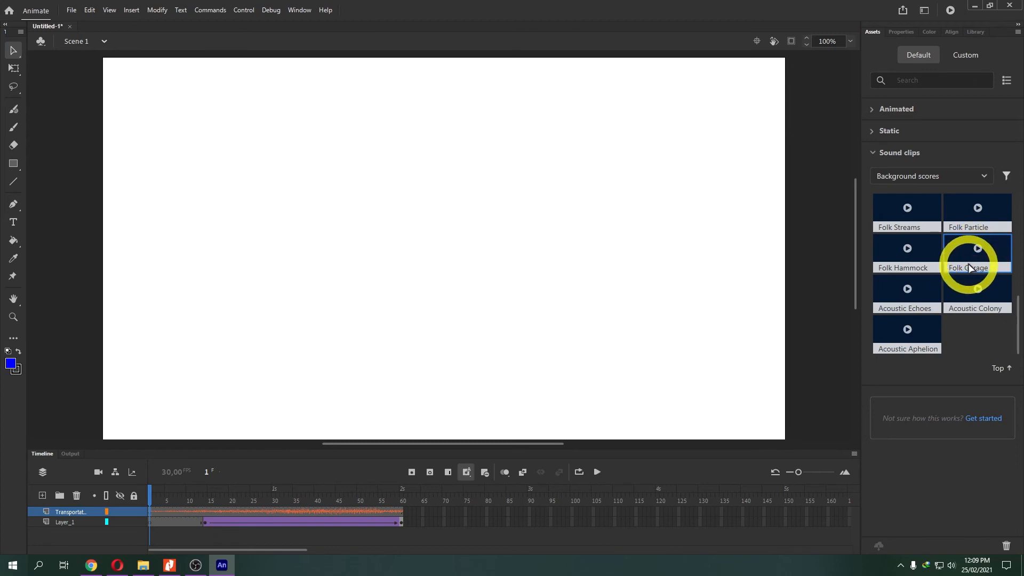
pyautogui.moveTo(979, 254); pyautogui.dragTo(378, 314)
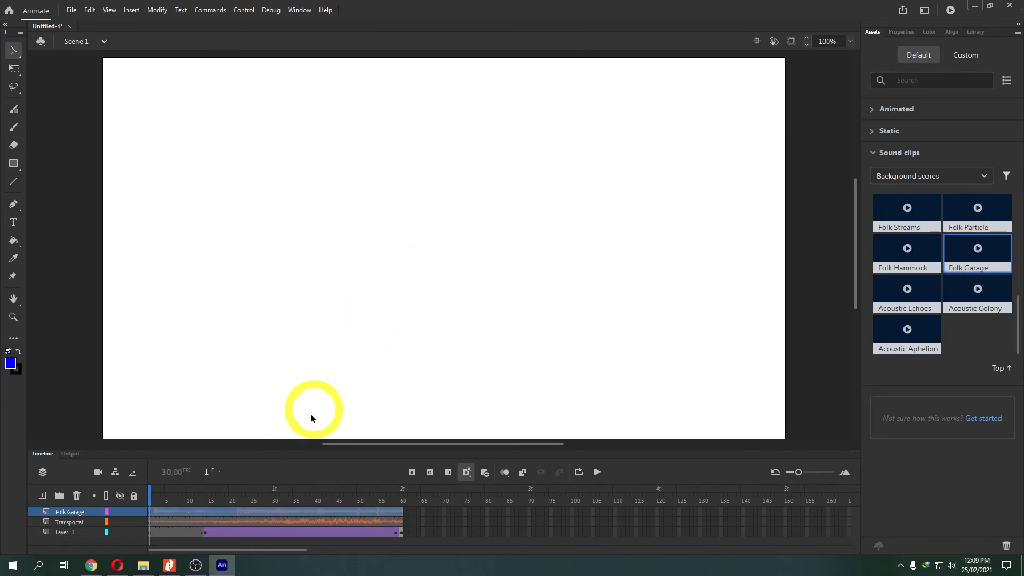
# Inspect the Folk Garage layer's sound settings, play the animation from frame 1 with the music, and return to frame 1.
pyautogui.click(905, 32)
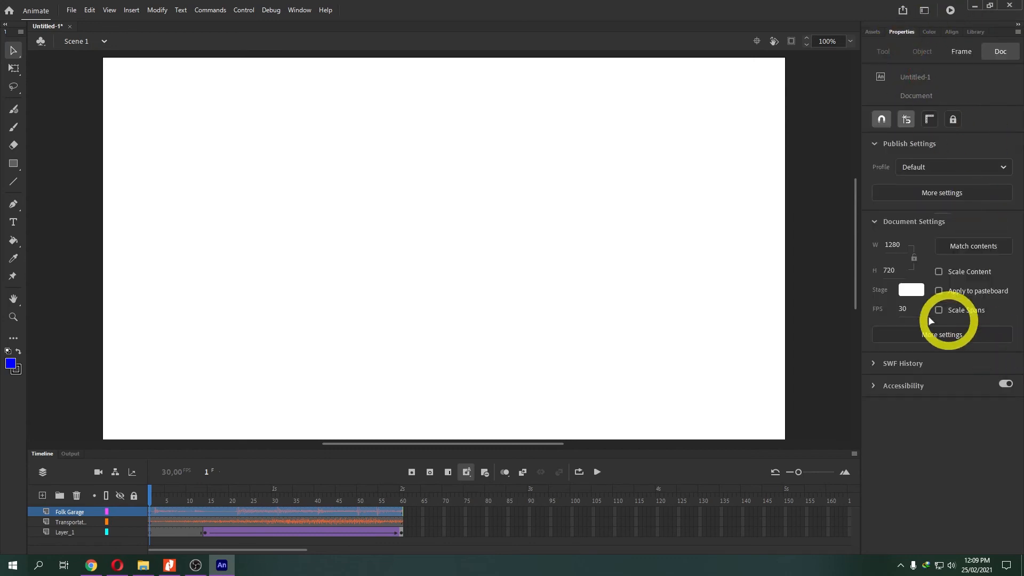
pyautogui.click(219, 510)
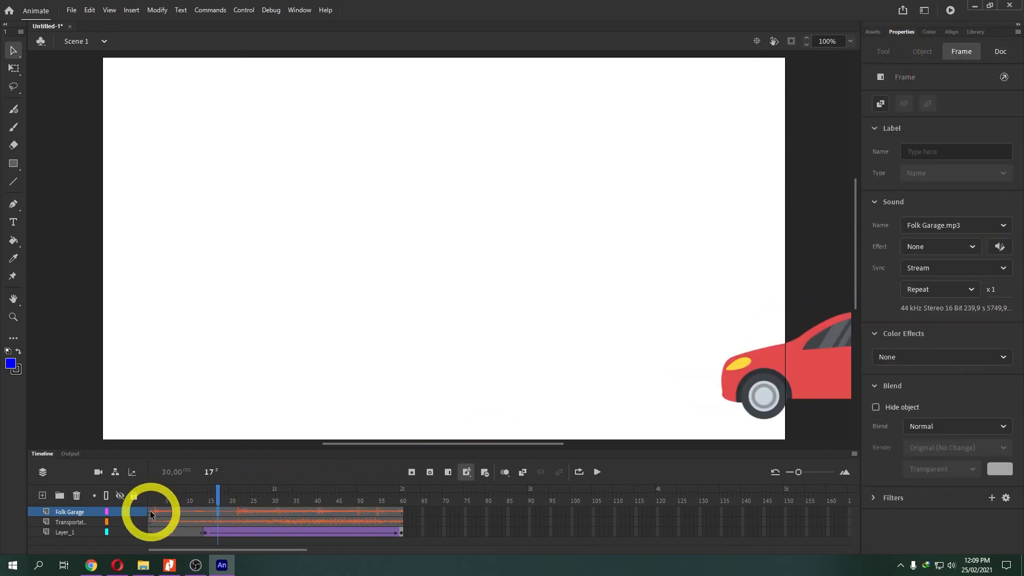
pyautogui.click(150, 510)
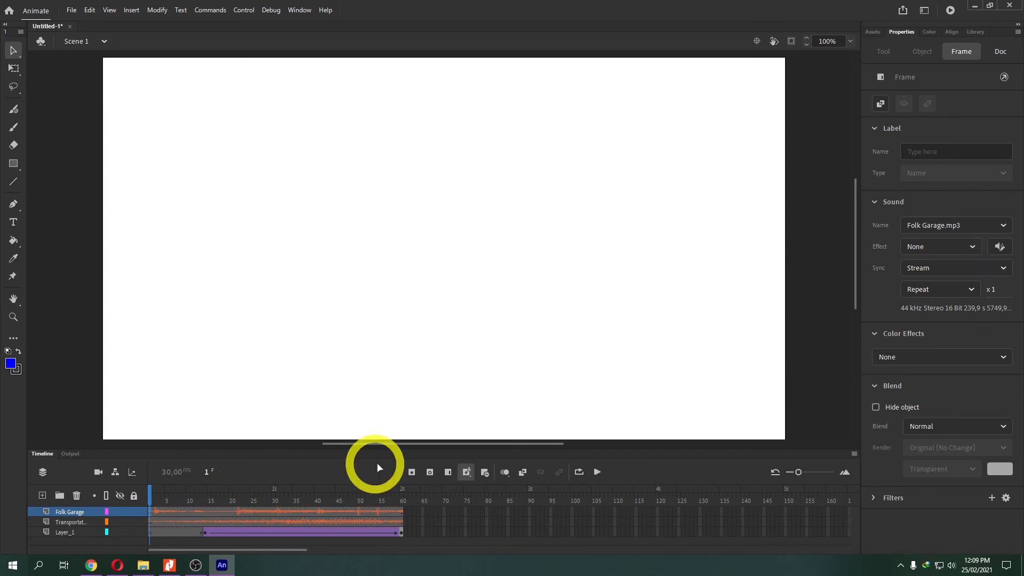
pyautogui.press('Return')
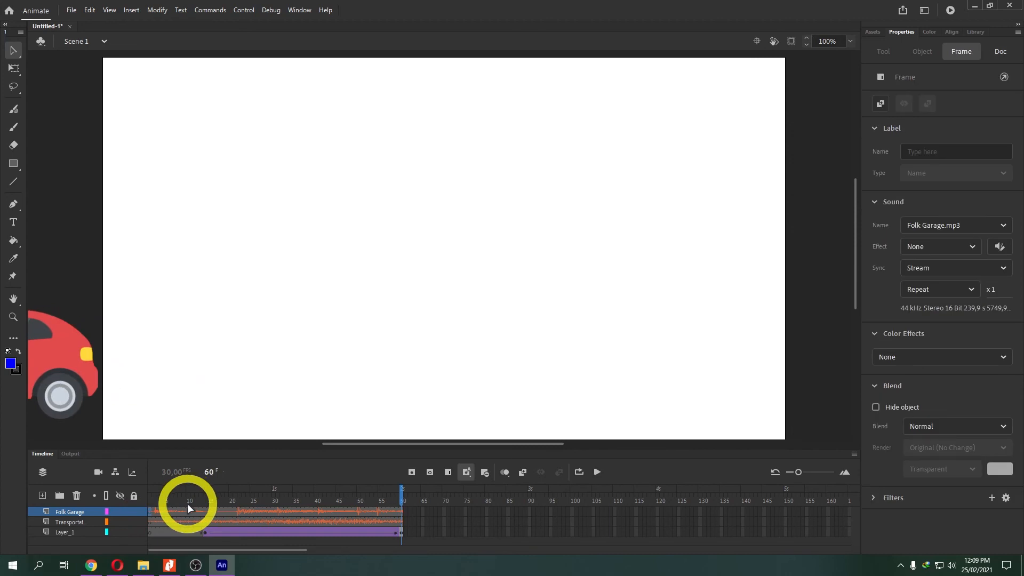
pyautogui.click(151, 502)
pyautogui.click(661, 374)
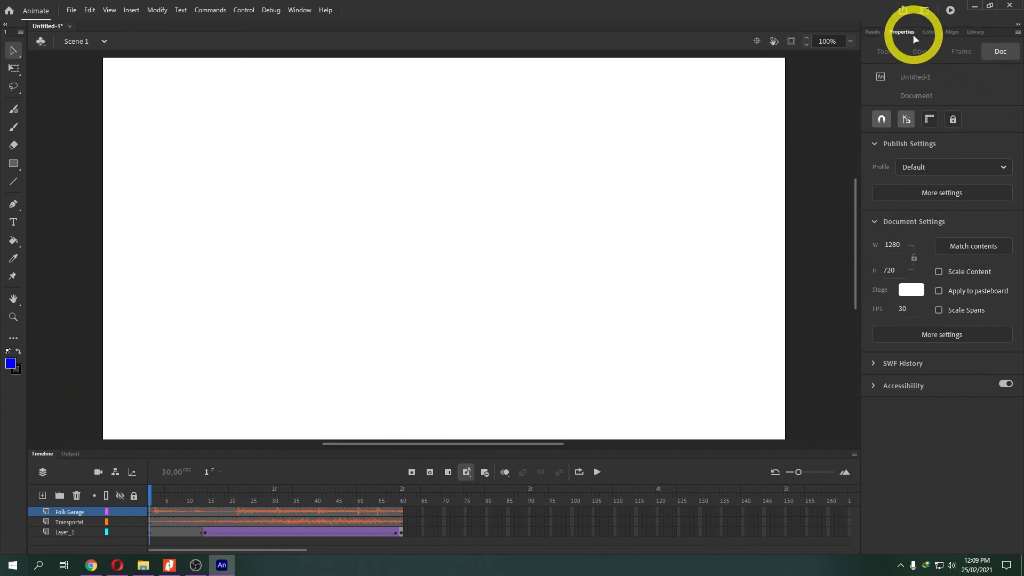
# Set the sync of the Folk Garage sound to Start.
pyautogui.click(155, 511)
pyautogui.click(923, 269)
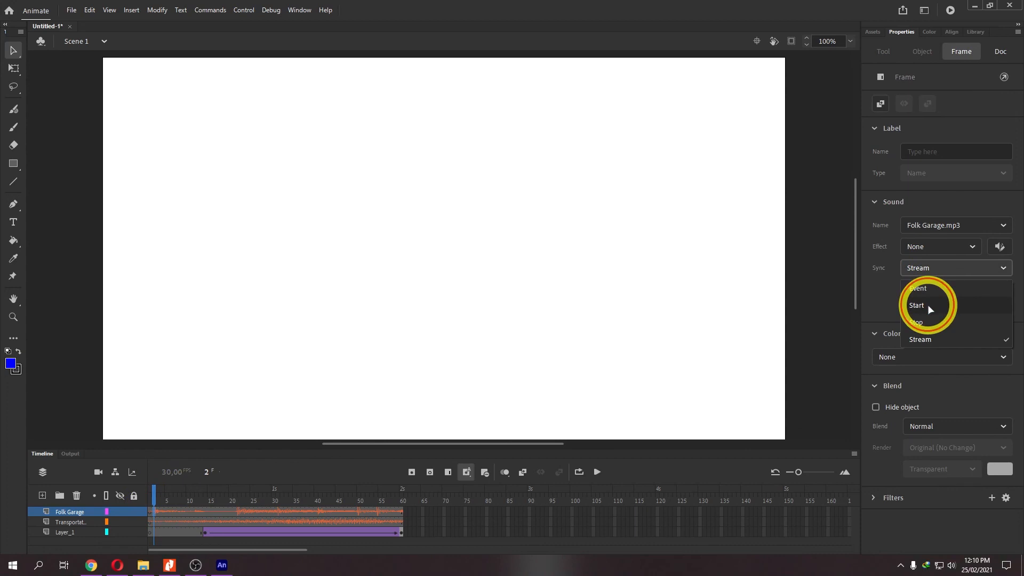
pyautogui.click(927, 305)
# Play the animation from frame 1 twice to check how the music behaves with Start sync.
pyautogui.click(149, 502)
pyautogui.press('Return')
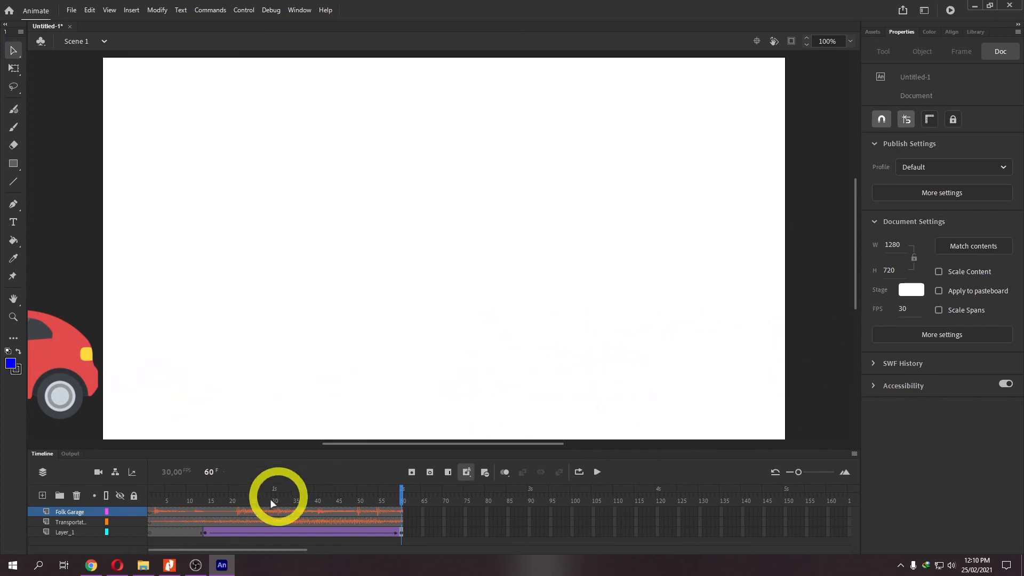
pyautogui.click(150, 501)
pyautogui.press('Return')
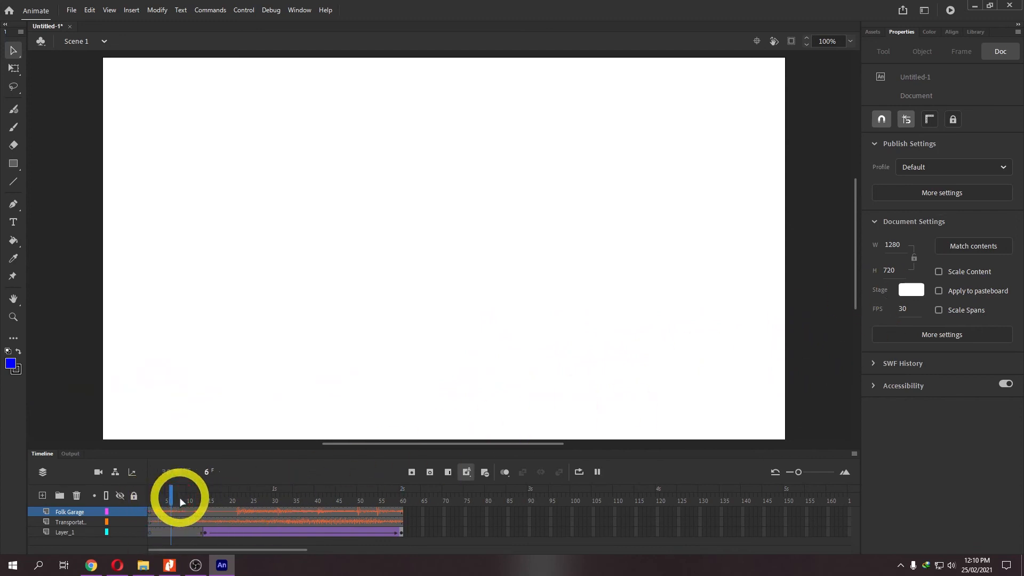